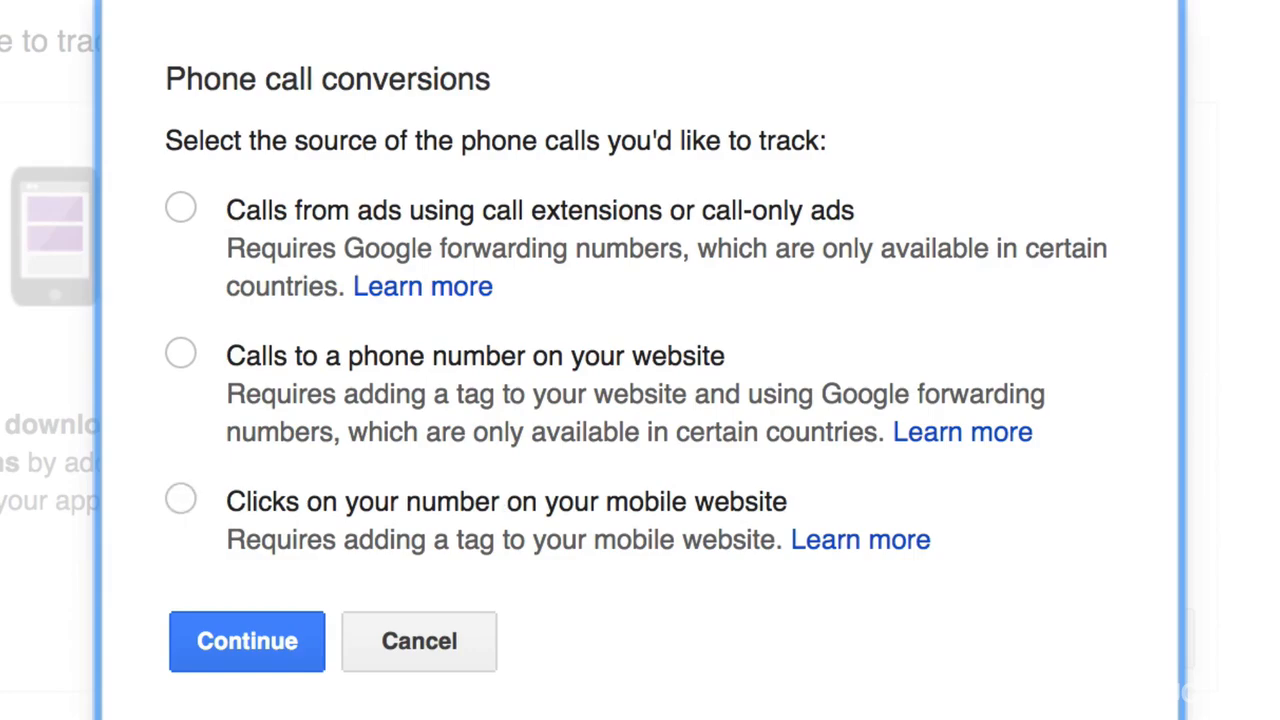
Step: Start a conversion action for calls from ads using call extensions or call-only ads and name it Calls From Ads
click(186, 210)
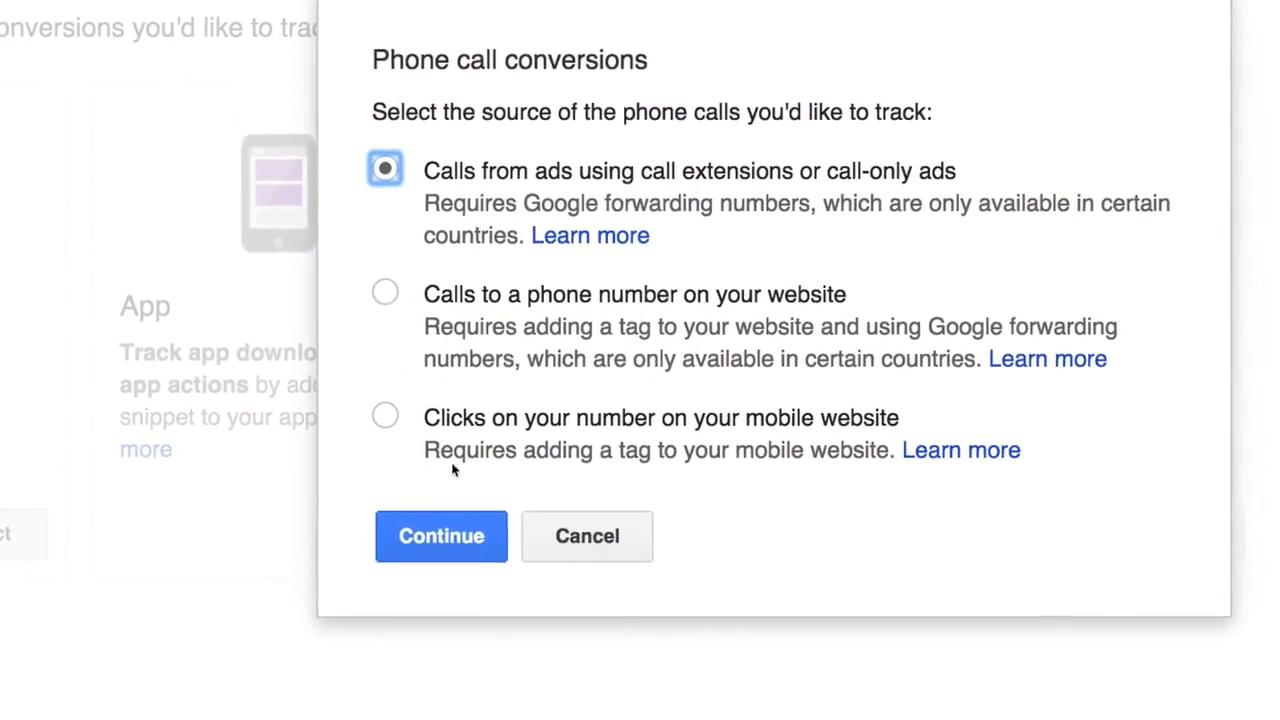
click(247, 641)
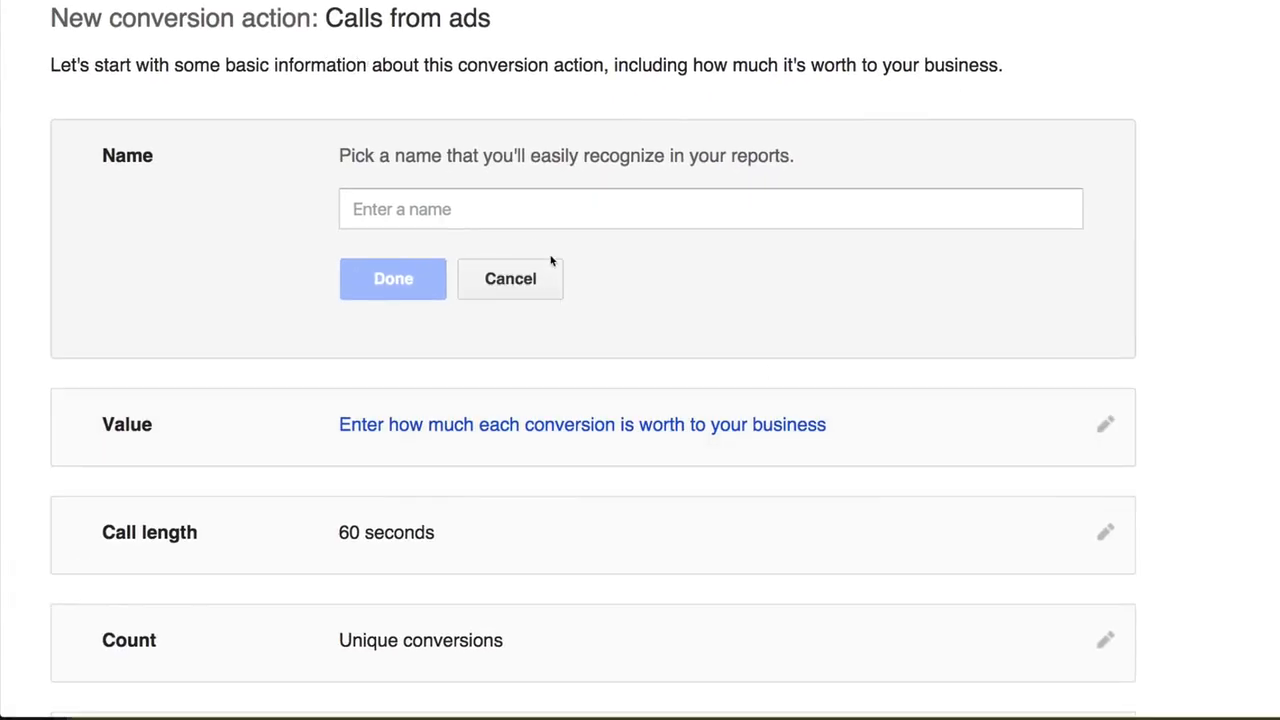
click(539, 216)
click(539, 216)
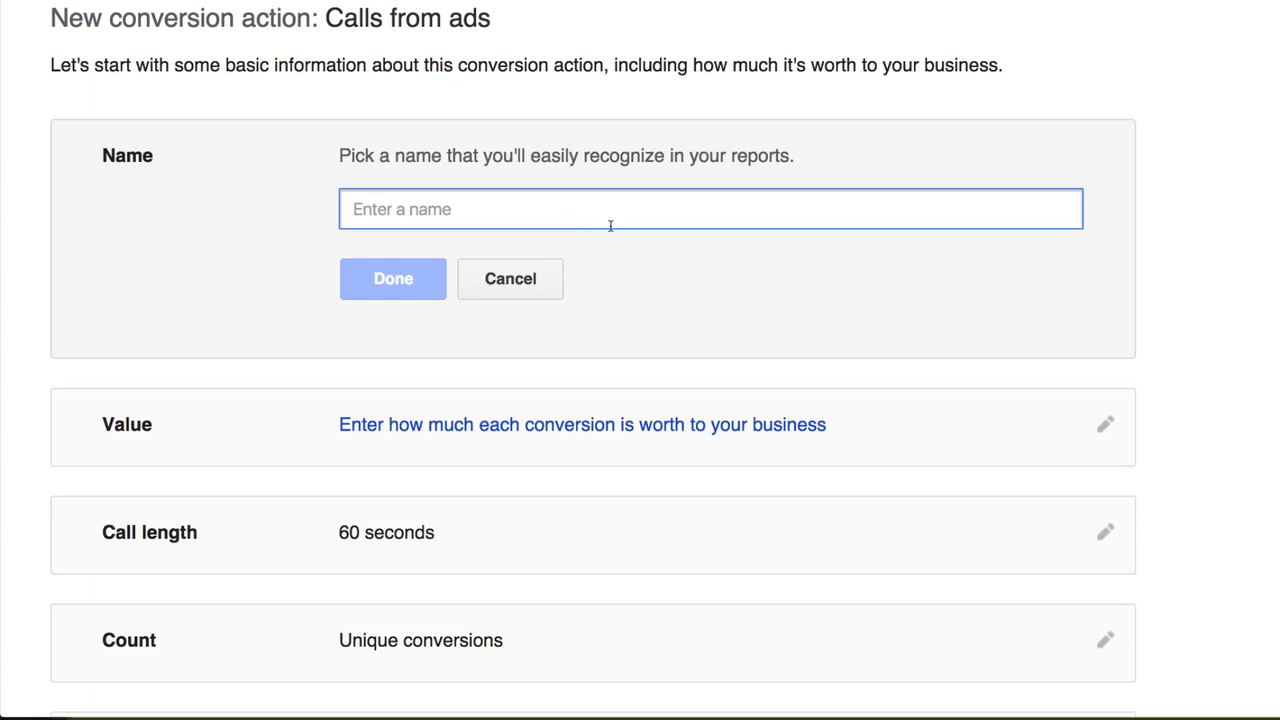
text(Calls From Ads)
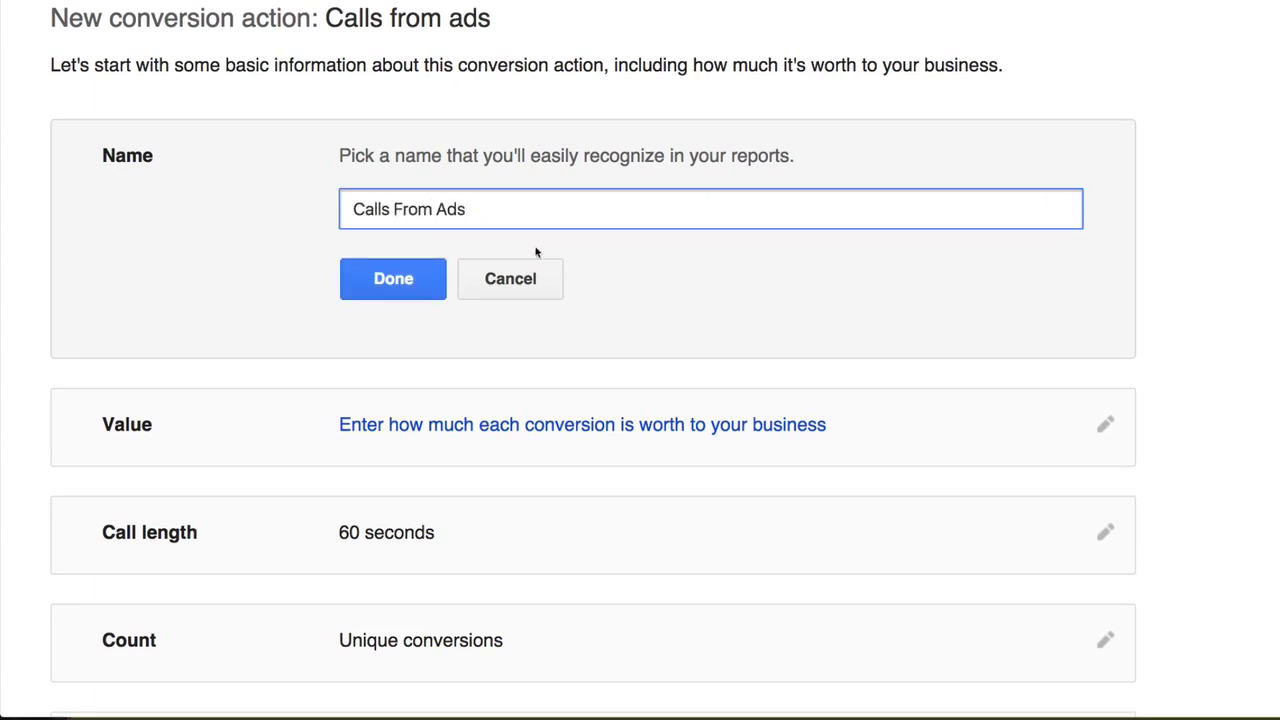
click(425, 279)
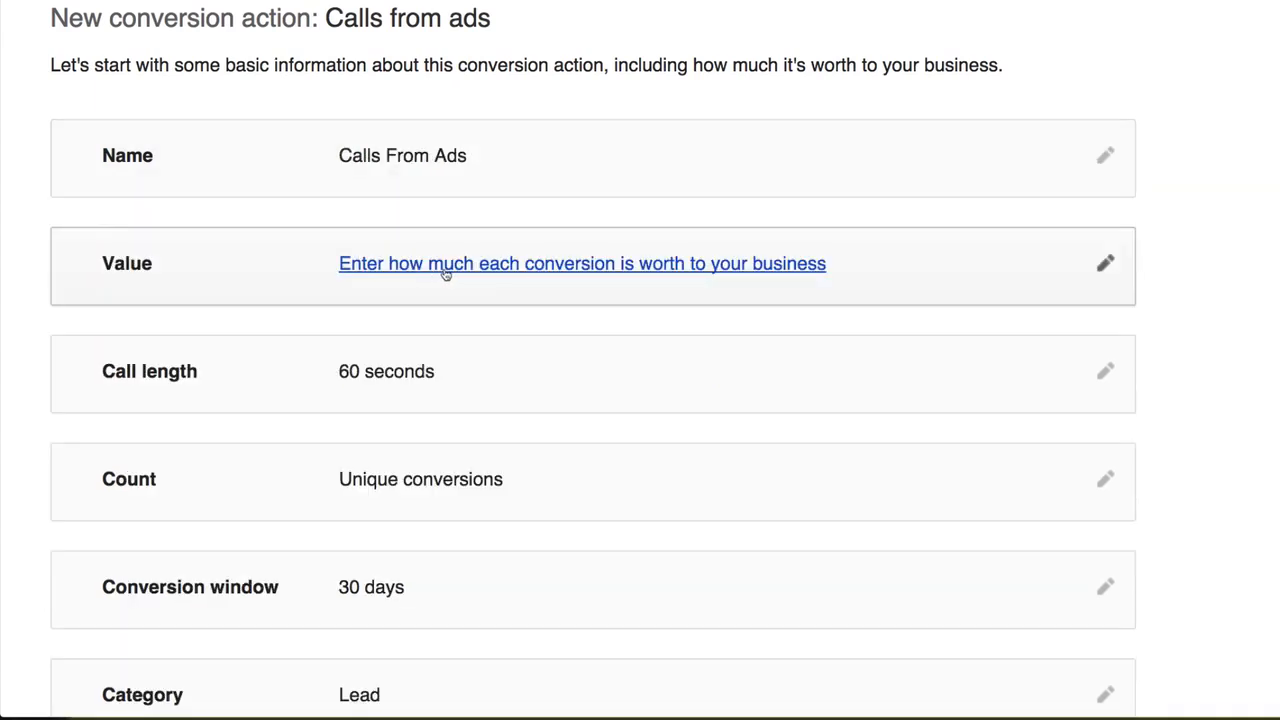
Step: Set the conversion action's value so that no value is assigned to calls
click(1101, 266)
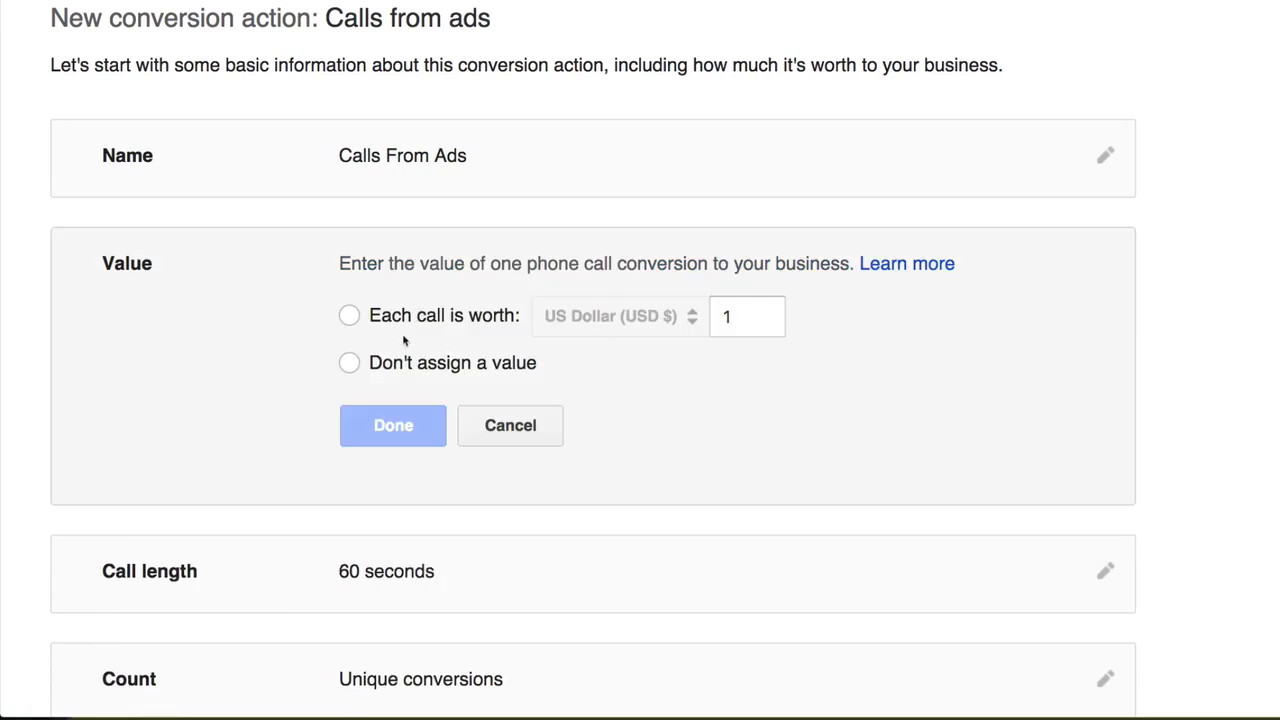
click(349, 362)
click(403, 503)
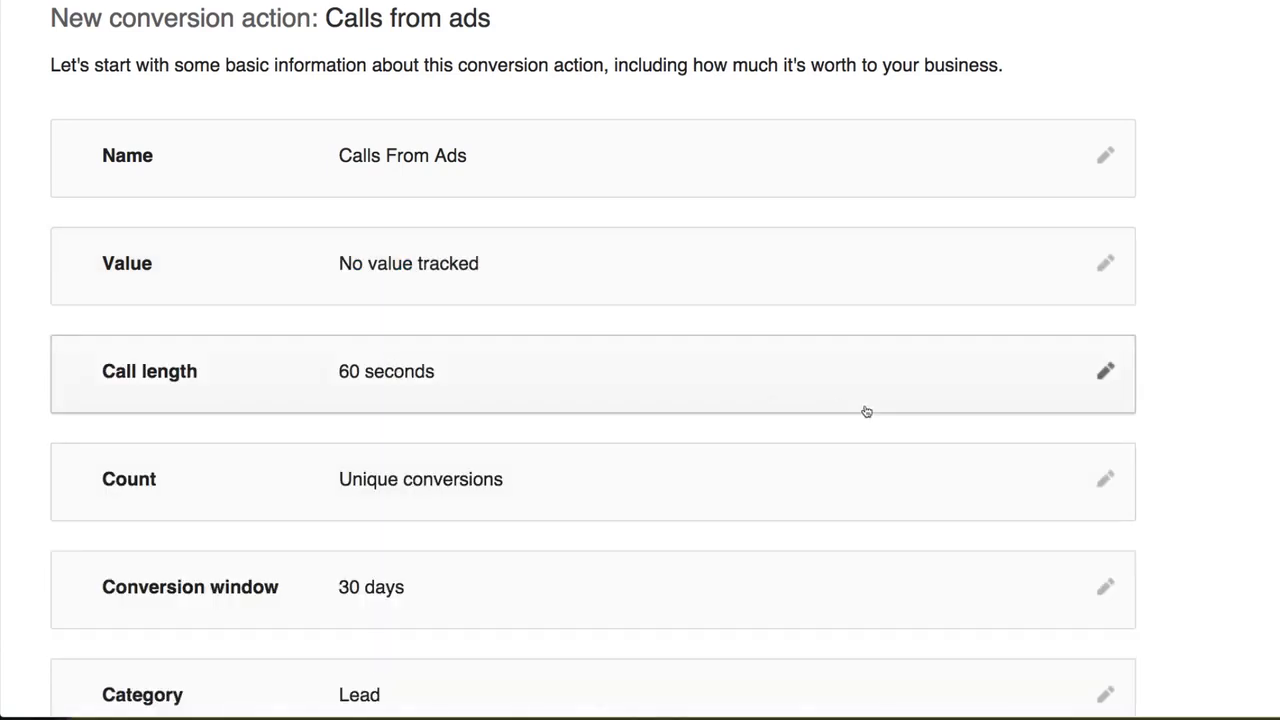
Step: Set the minimum call length to be counted as a conversion to 120 seconds
scroll(1064, 383, down, 3)
scroll(1064, 383, up, 2)
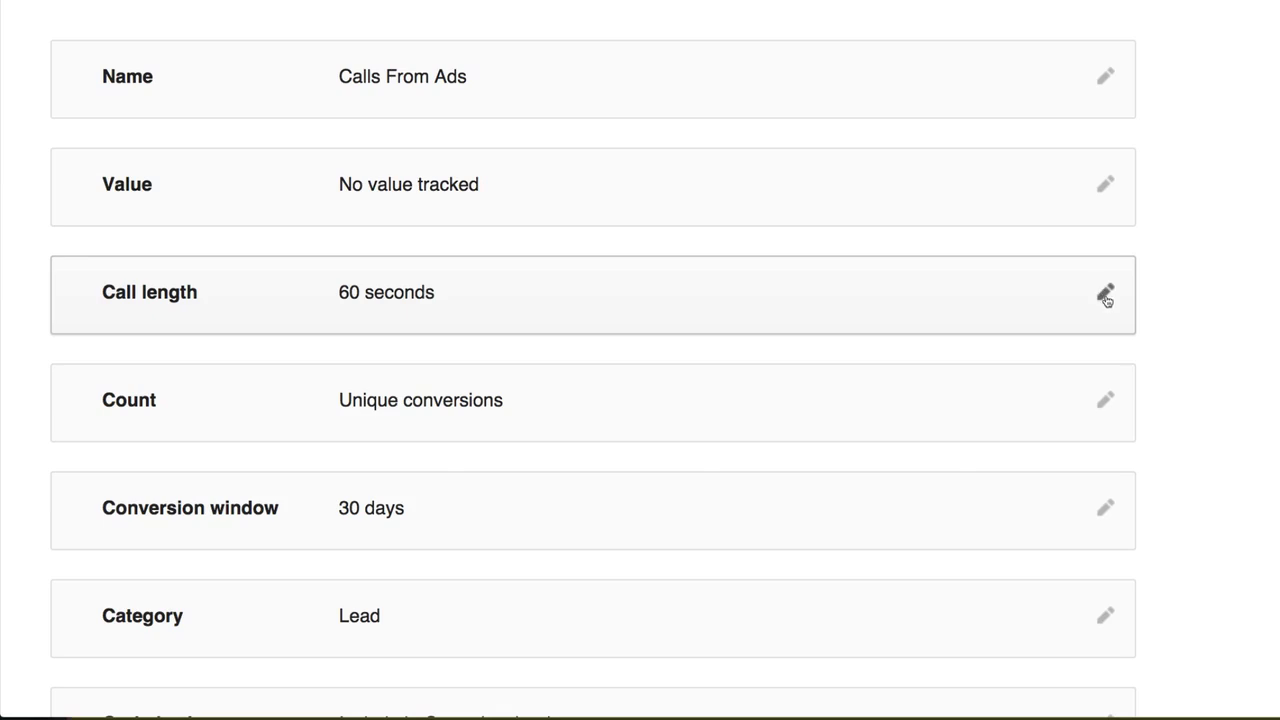
click(1106, 296)
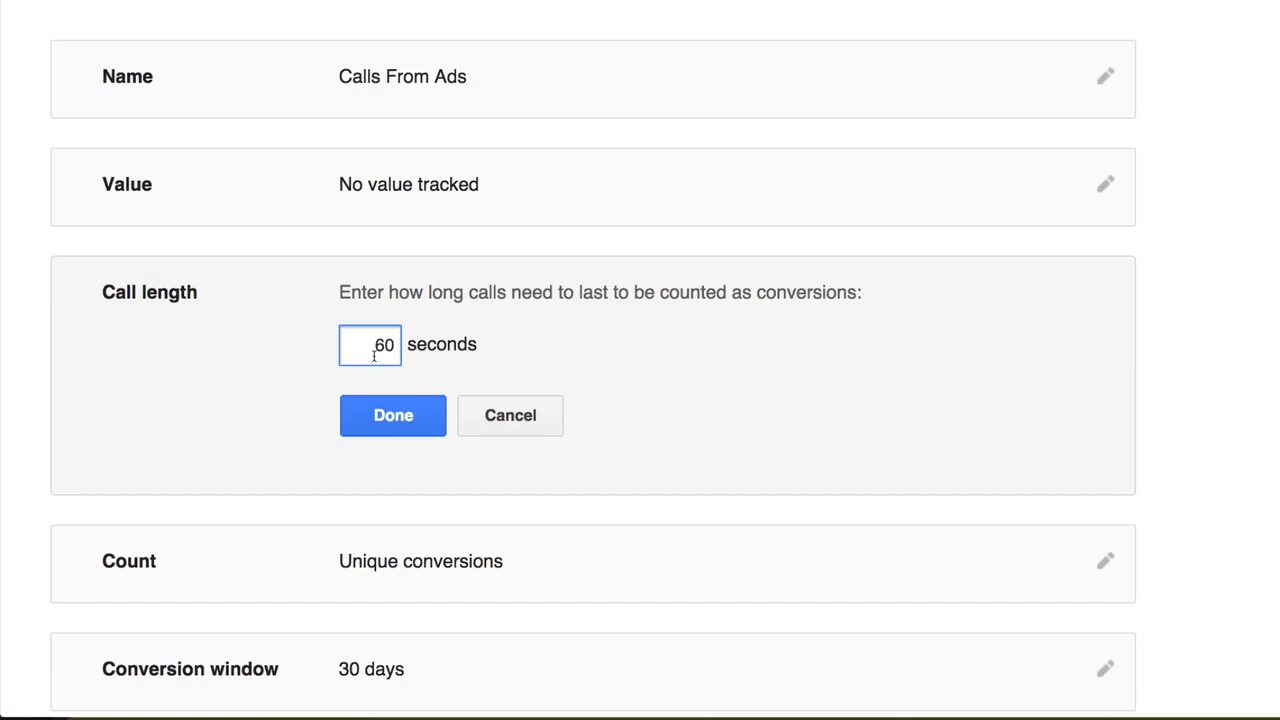
drag(392, 345, 362, 340)
text(102)
key(BackSpace)
key(BackSpace)
text(20)
click(393, 415)
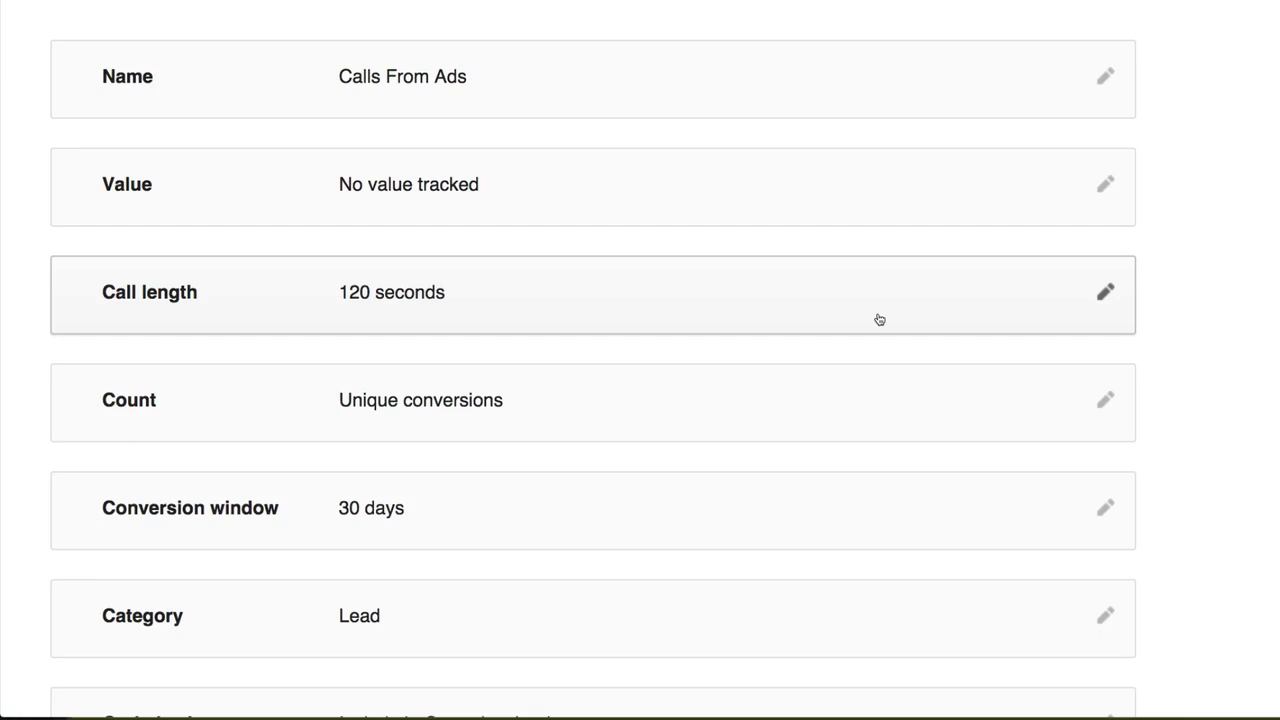
Step: Confirm Unique as the way the call conversions are counted
click(1090, 402)
scroll(663, 385, down, 2)
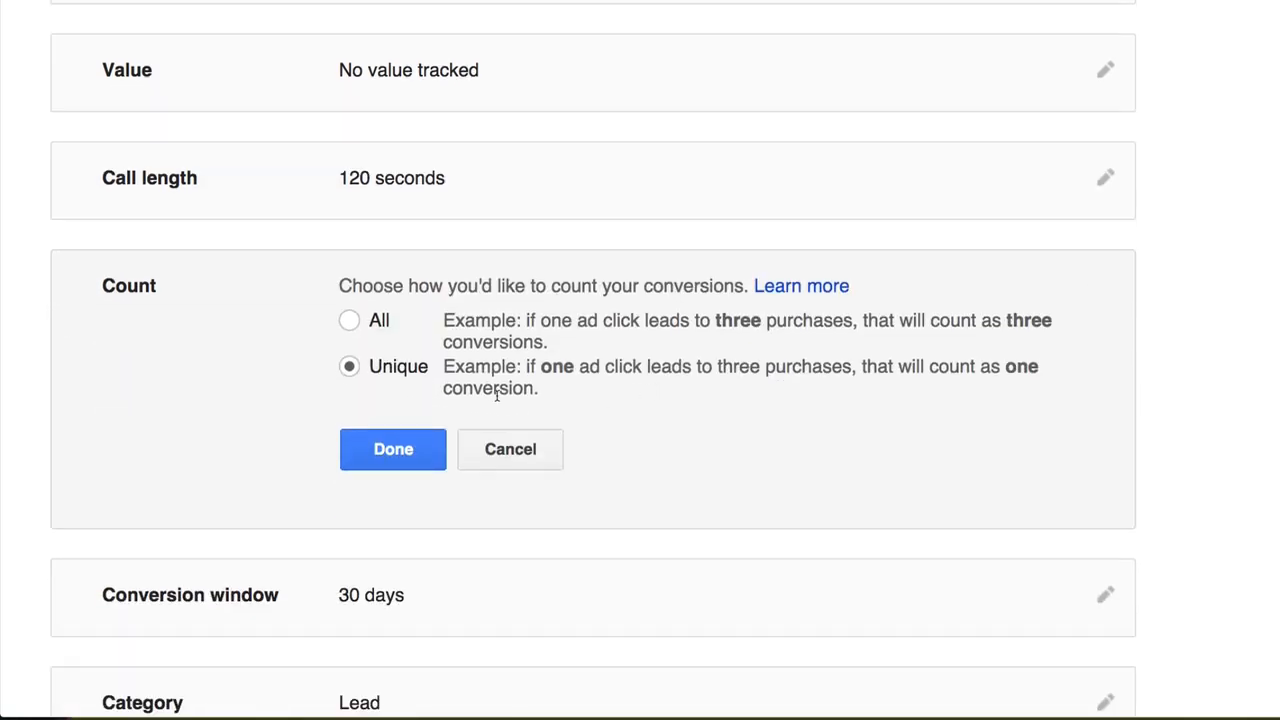
click(412, 451)
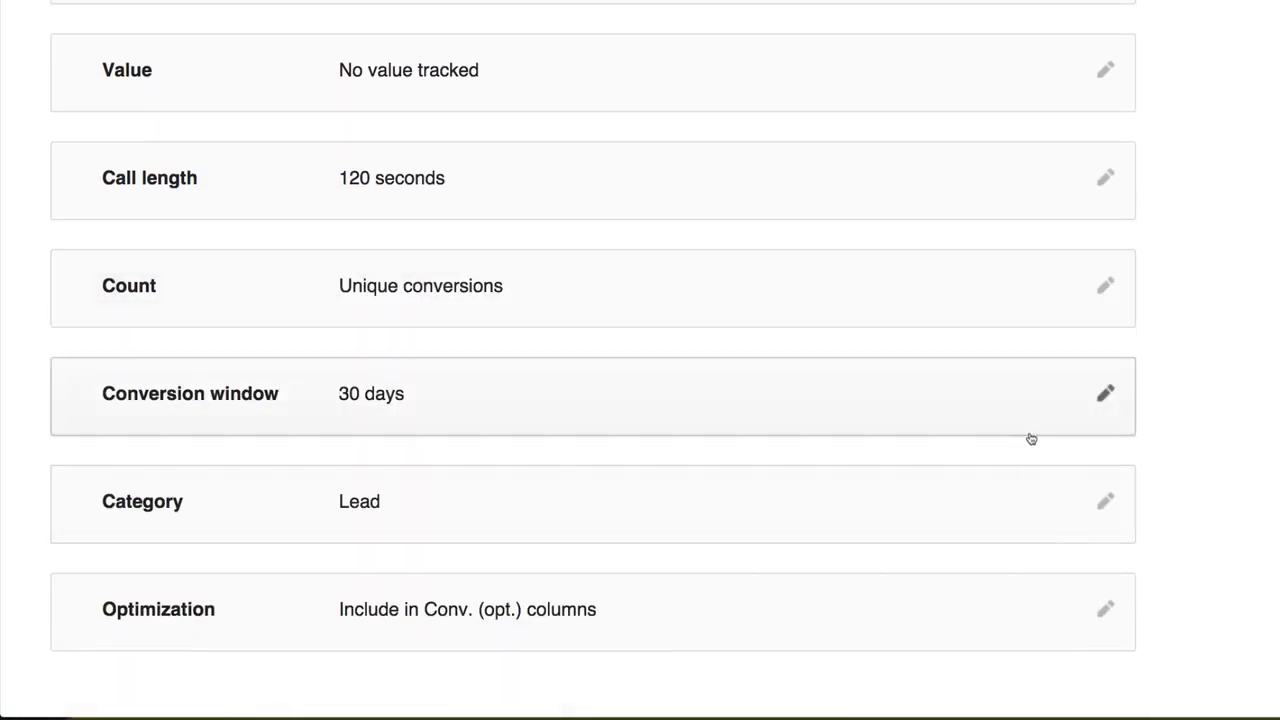
Step: Set the conversion action's category to Other and close the prompt about finishing its setup
scroll(1004, 412, down, 1)
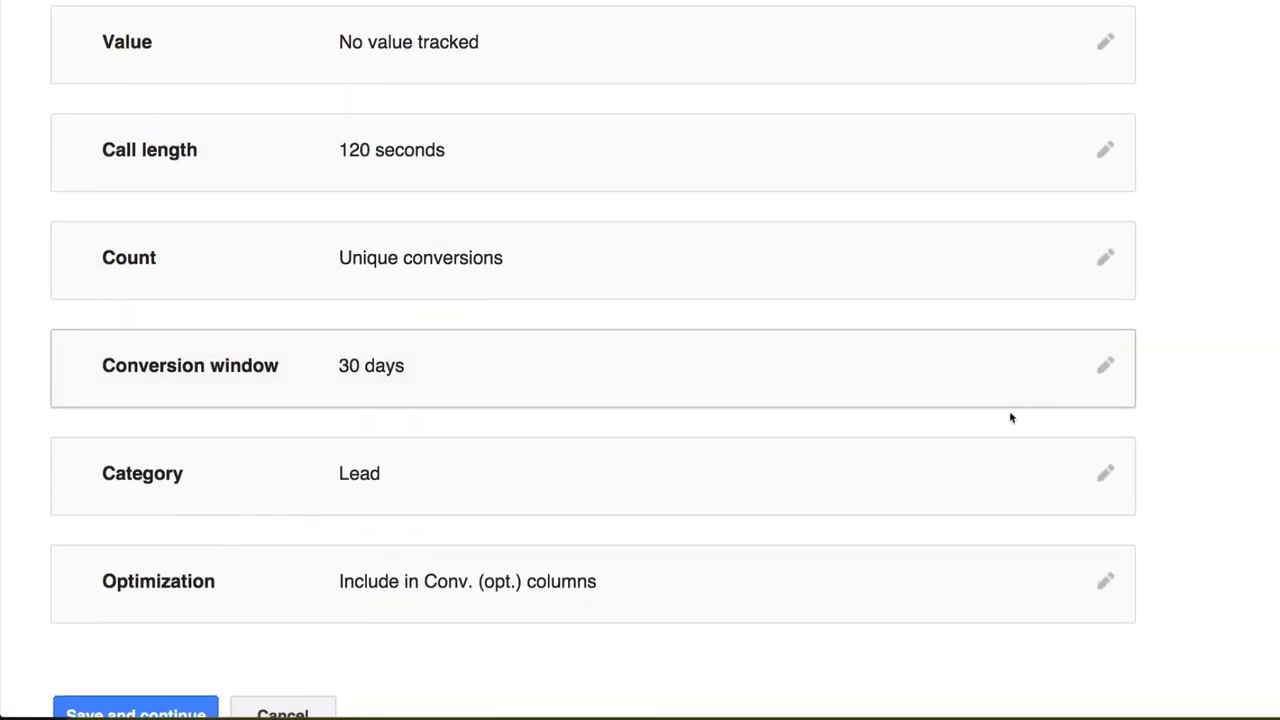
click(1071, 468)
scroll(614, 423, down, 5)
click(410, 280)
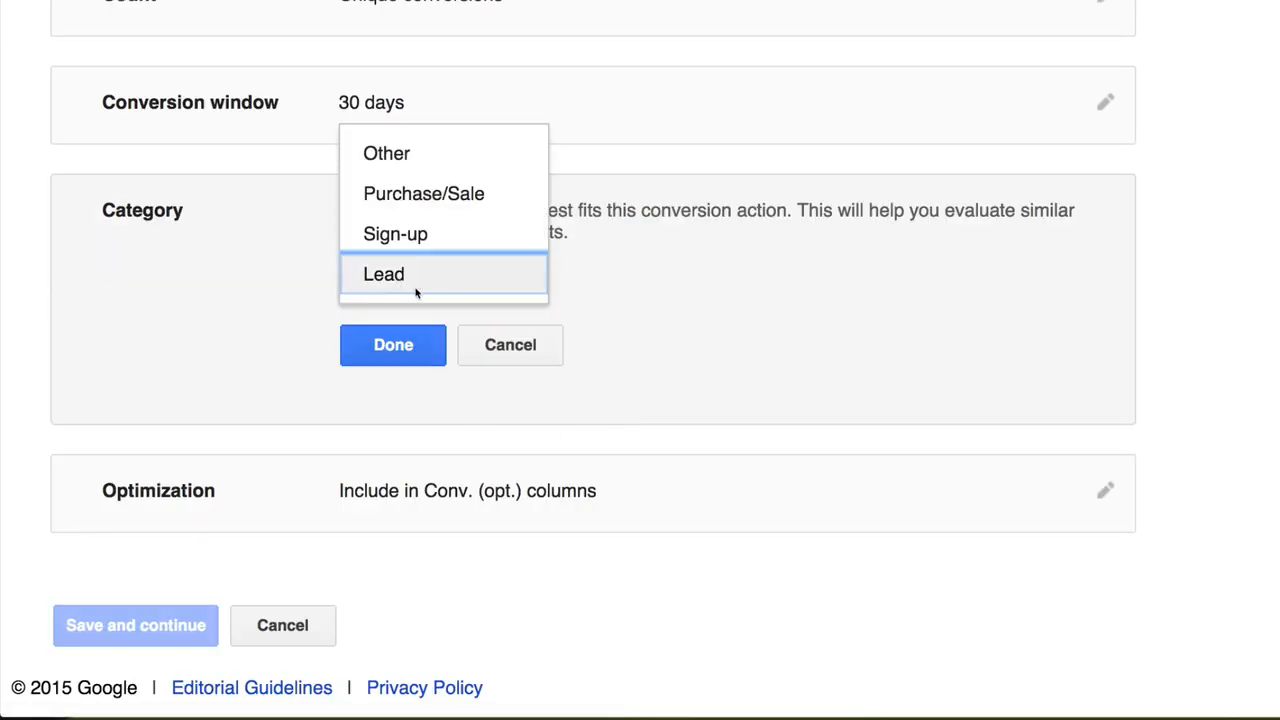
click(426, 166)
click(400, 348)
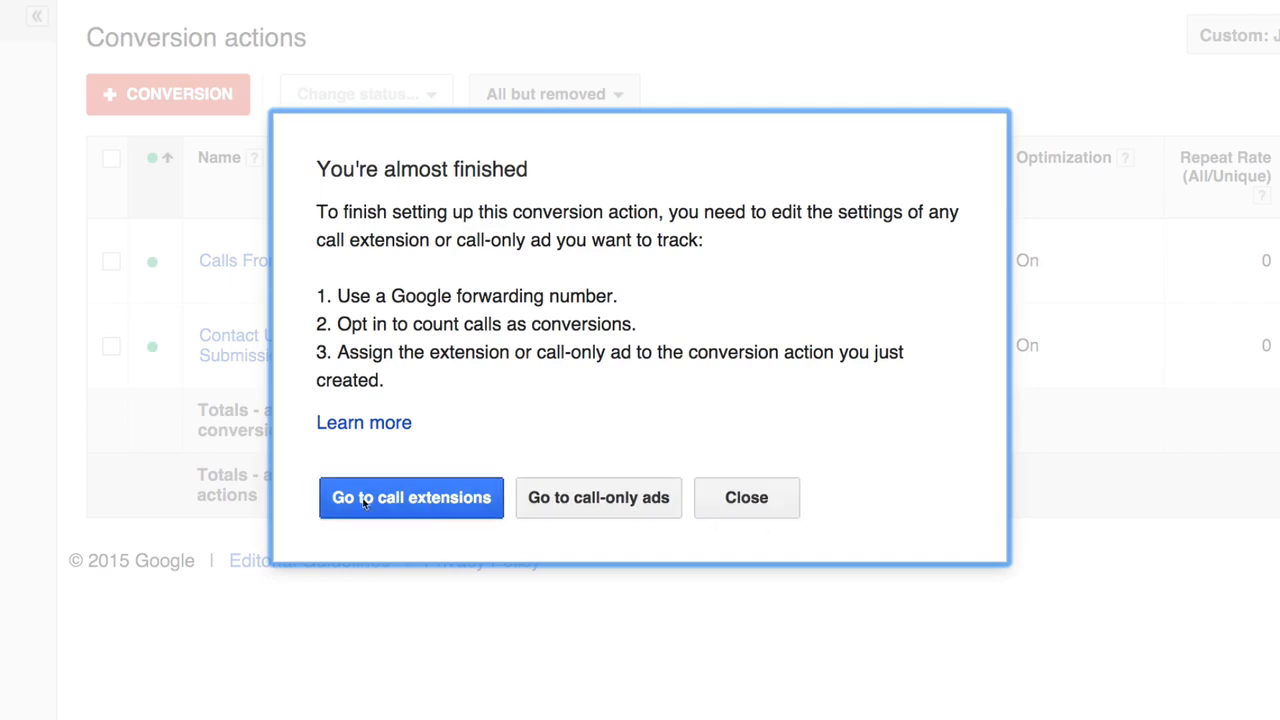
click(796, 498)
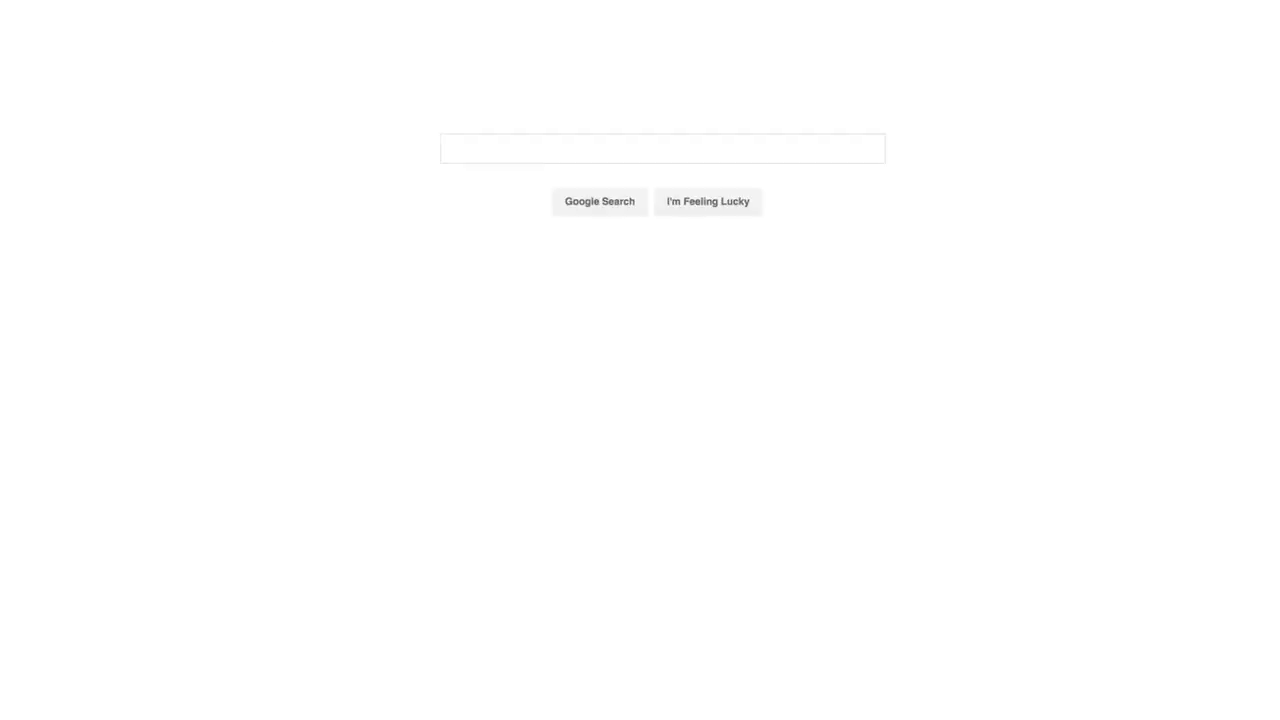
Step: Switch to Google and search for office furniture for sale
text(off)
text(ice f)
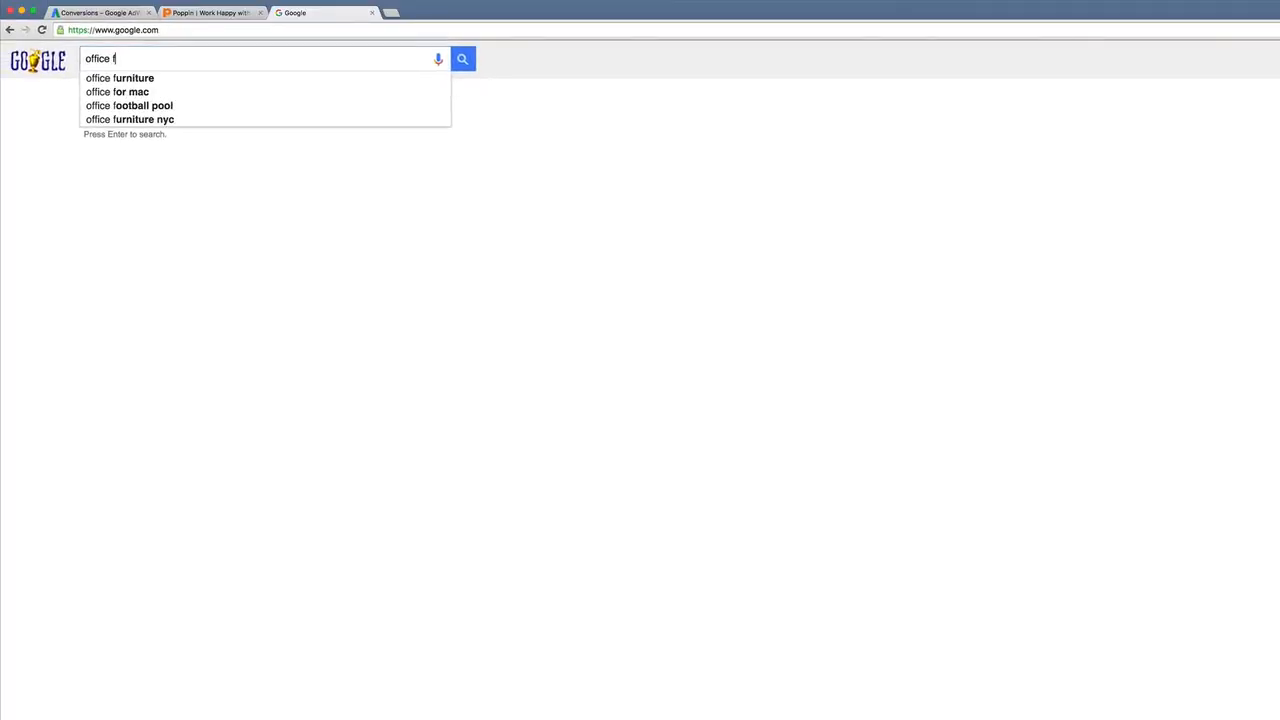
text(urniture )
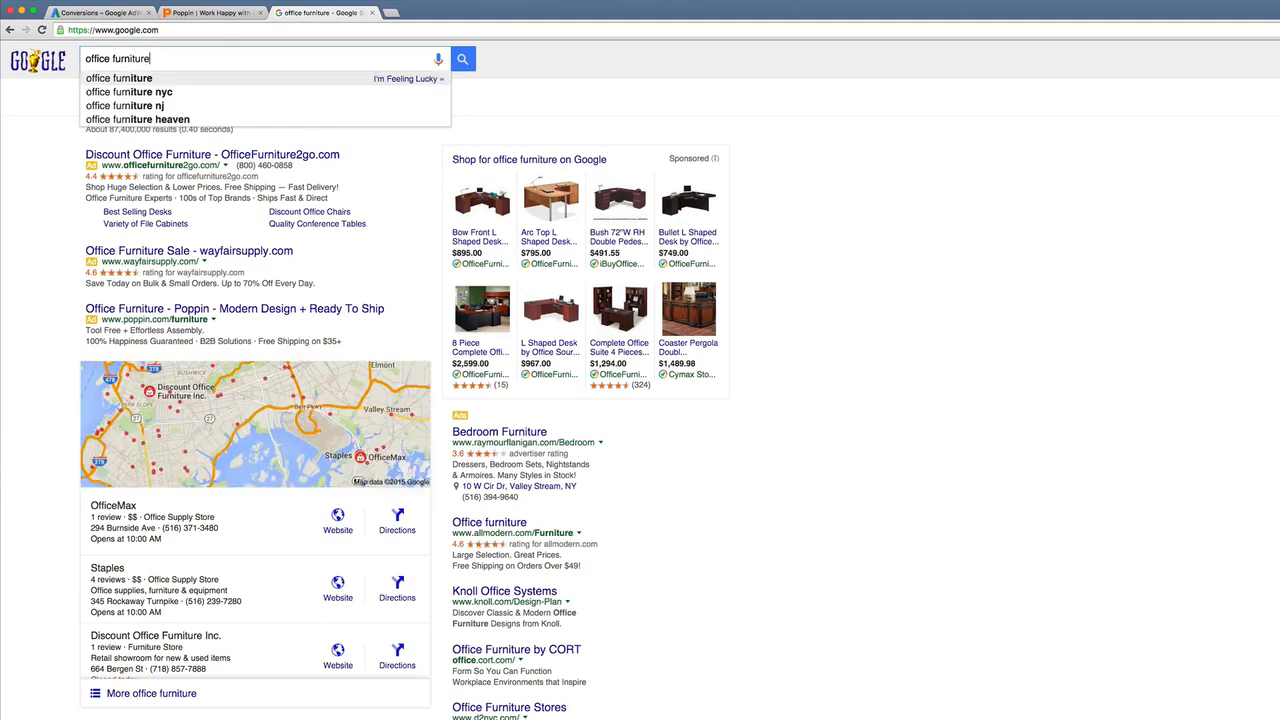
text(for sale)
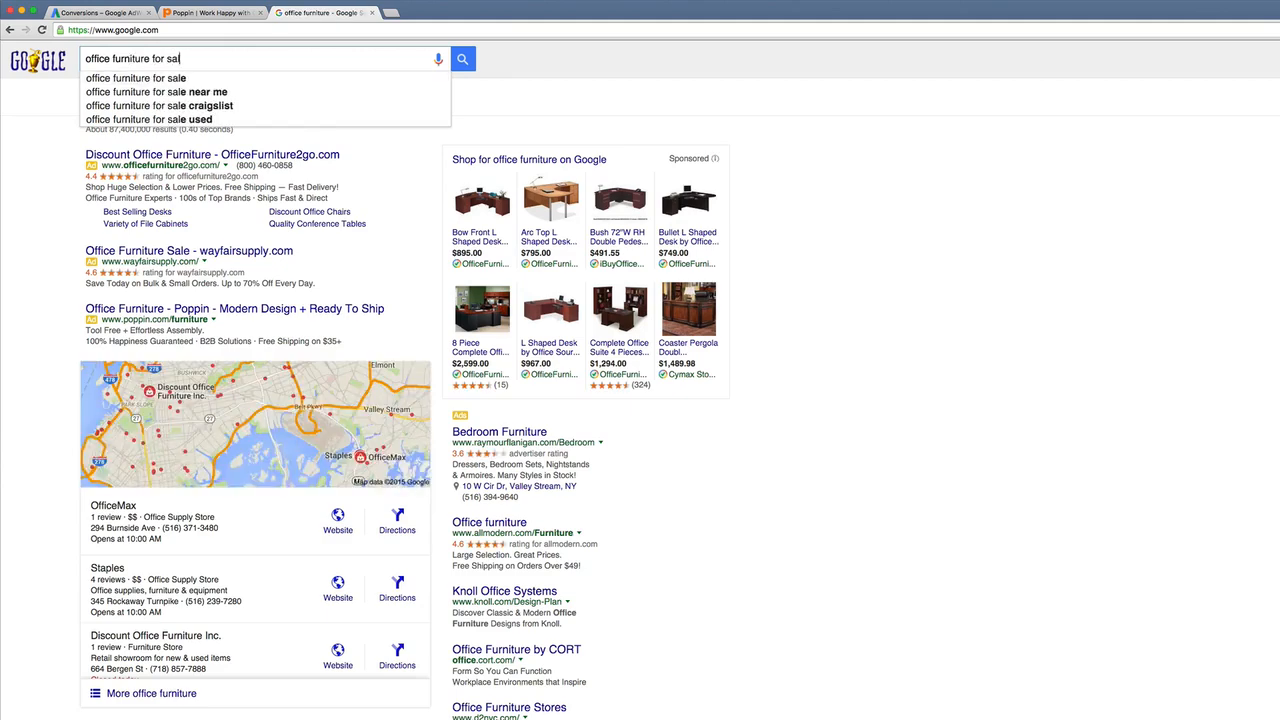
key(Return)
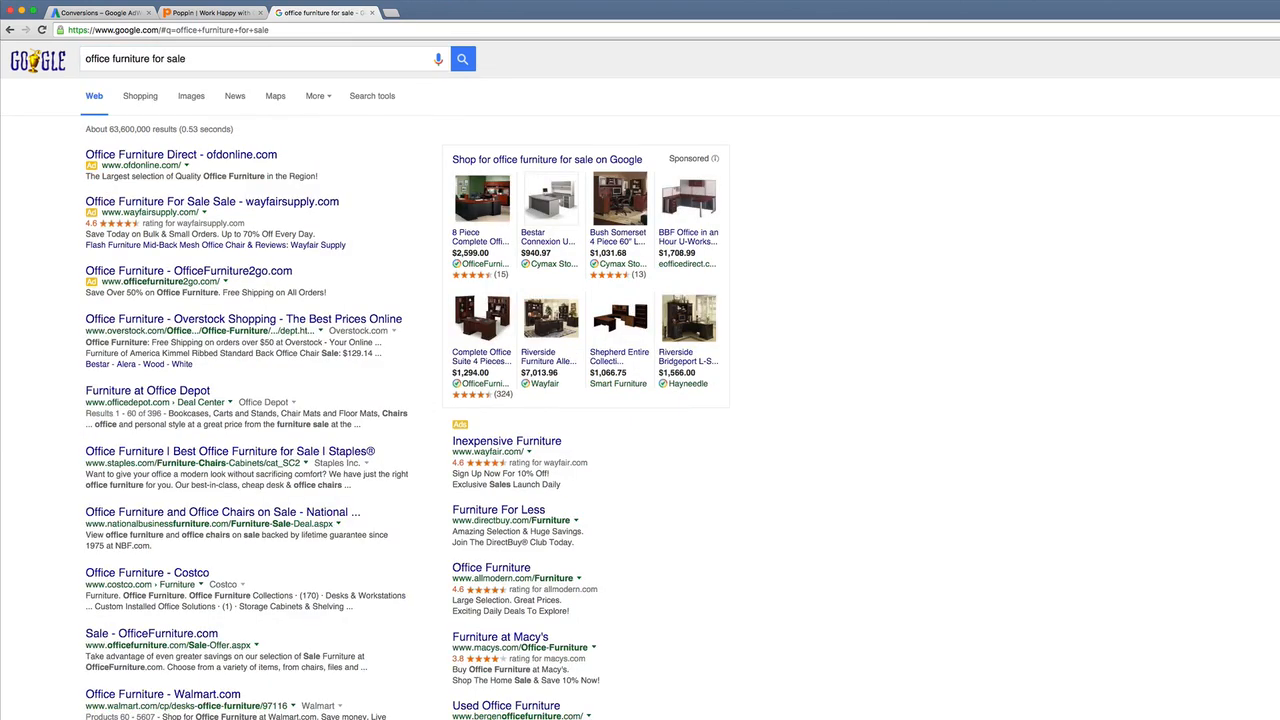
Step: Enlarge the results page and examine its ads and listings for call extensions
key(super+plus)
key(super+plus)
key(super+plus)
key(super+plus)
key(super+plus)
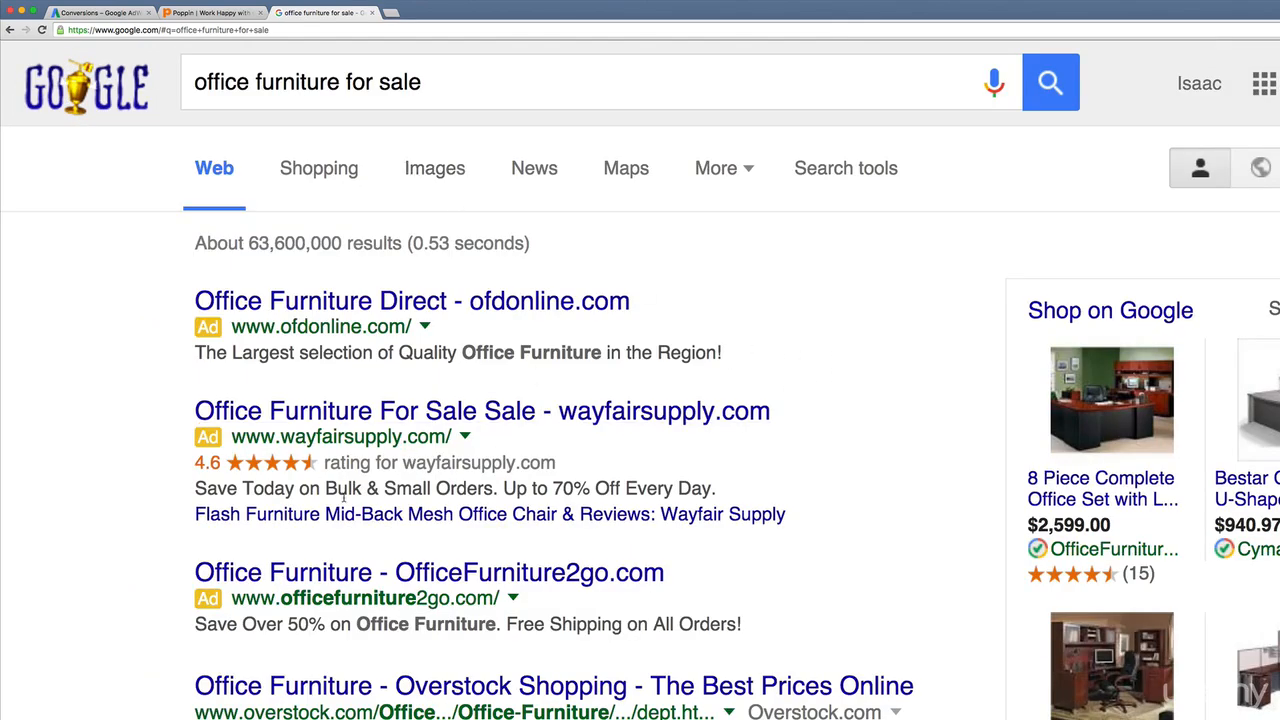
scroll(762, 467, down, 2)
scroll(767, 469, down, 3)
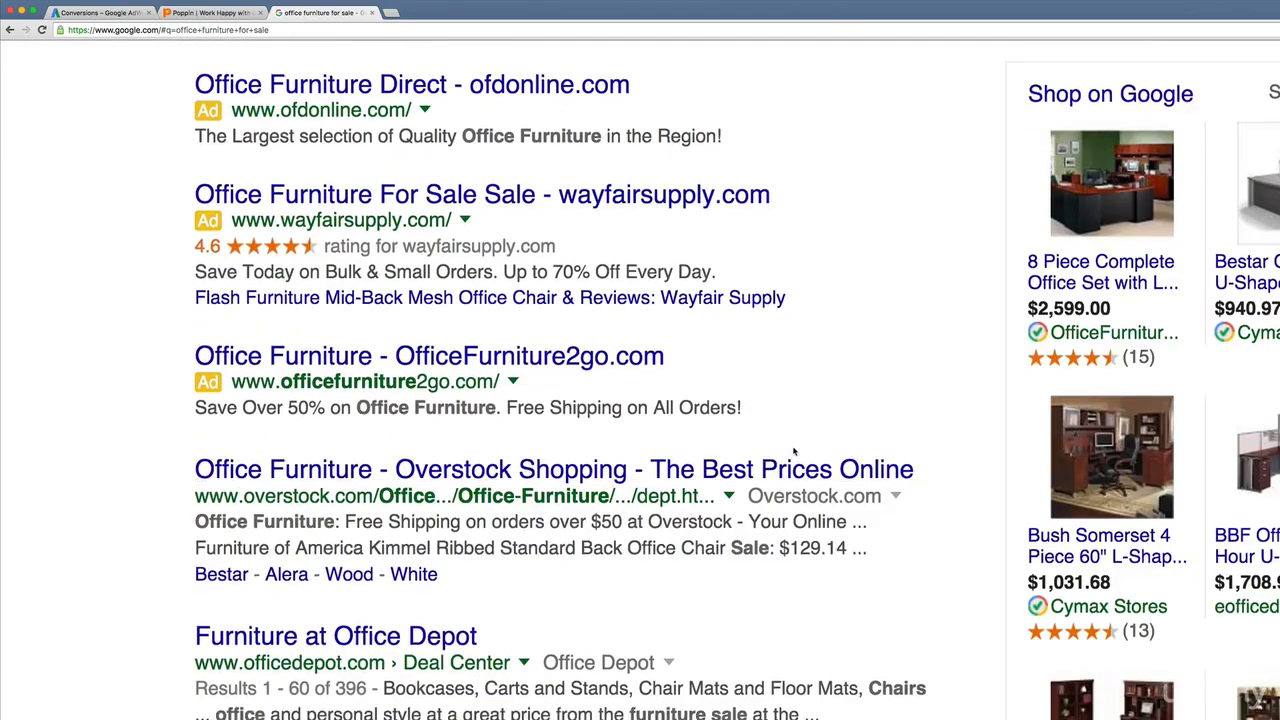
scroll(794, 451, down, 10)
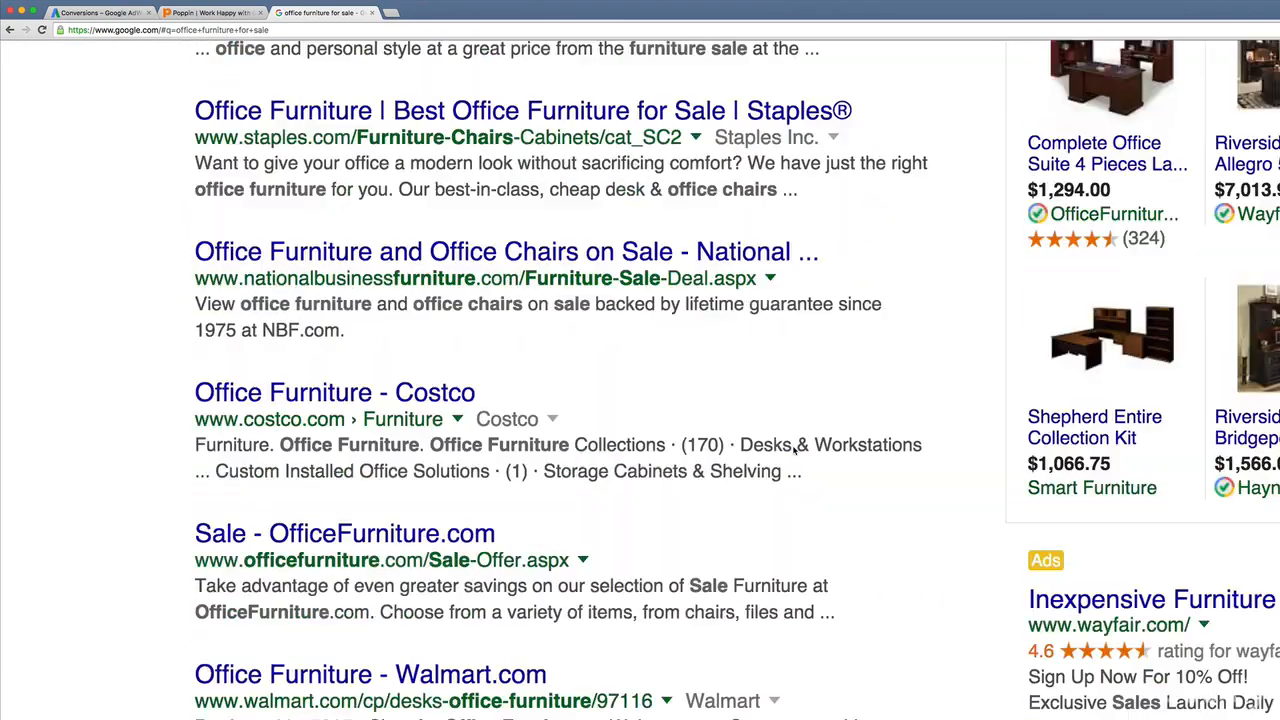
scroll(794, 451, down, 4)
scroll(794, 451, down, 4)
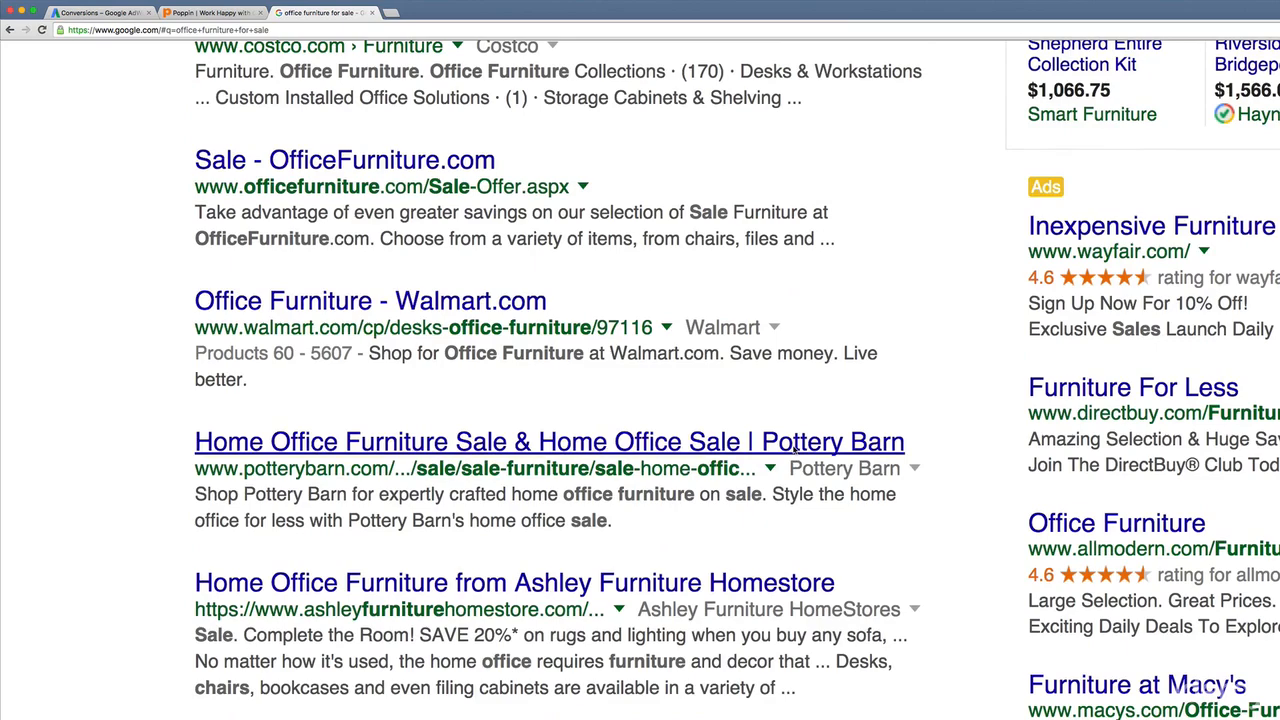
scroll(794, 451, down, 5)
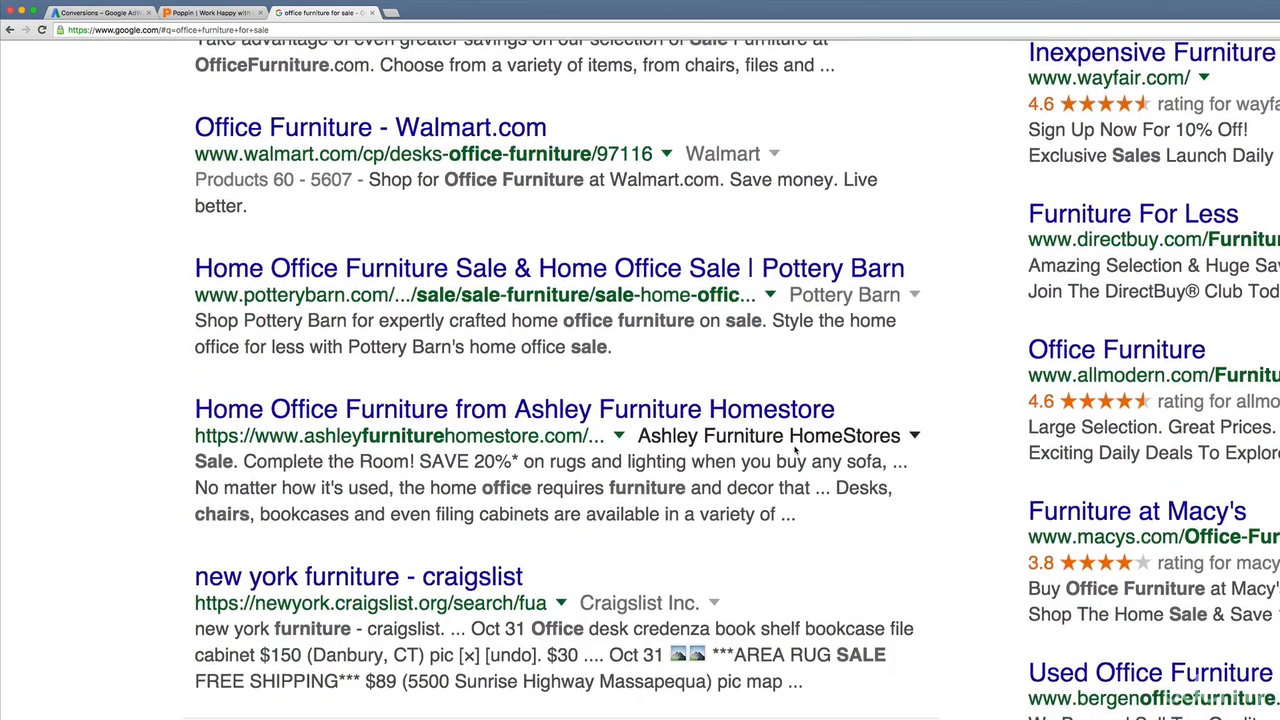
scroll(795, 453, down, 7)
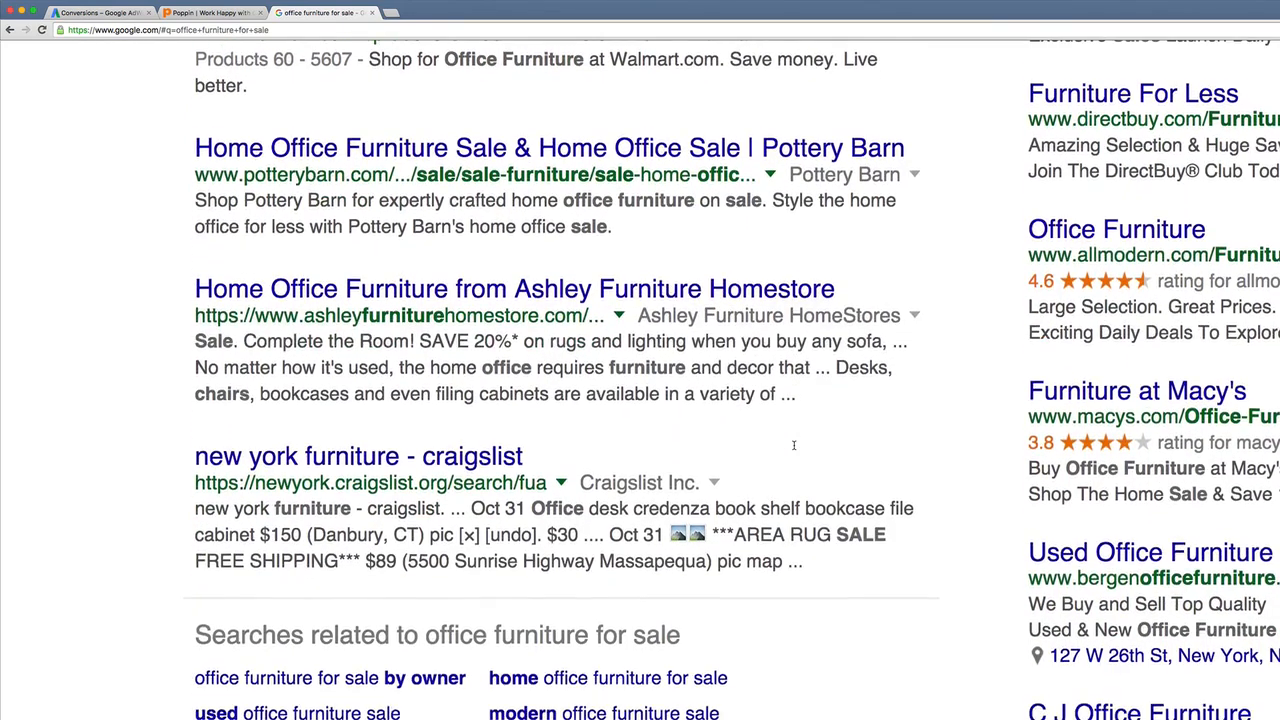
scroll(794, 445, down, 5)
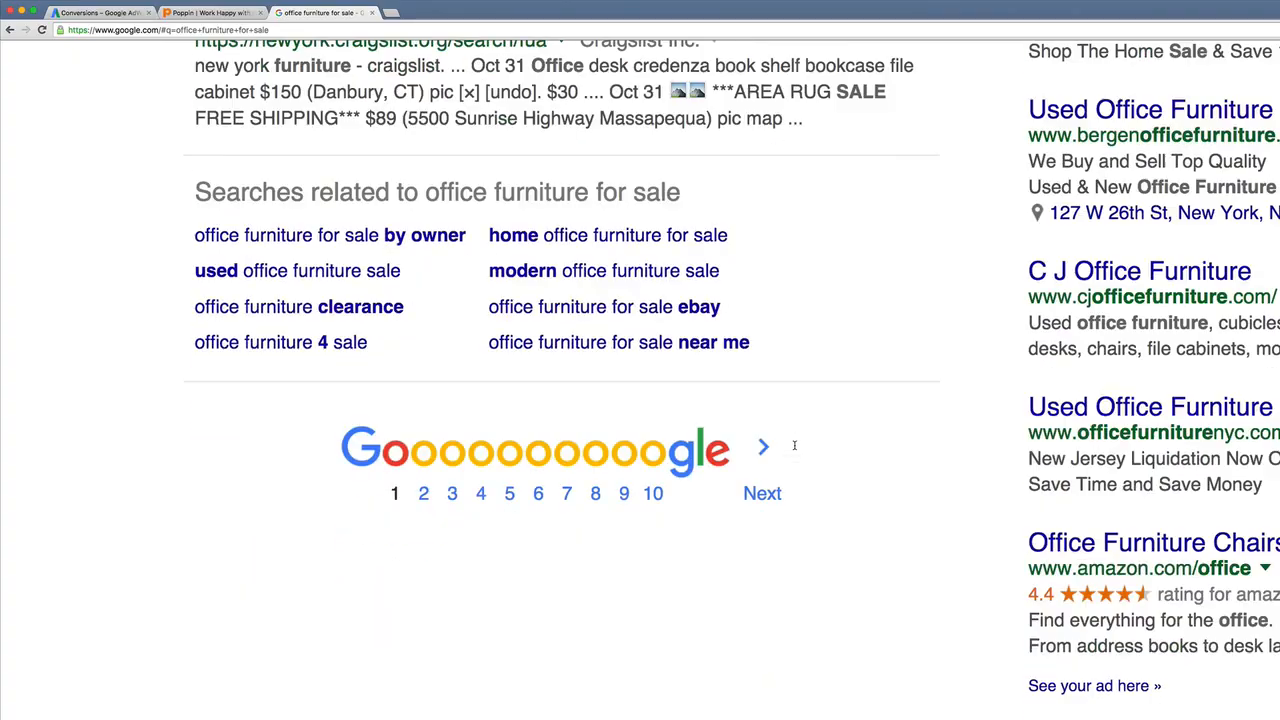
scroll(795, 444, up, 15)
scroll(795, 444, up, 15)
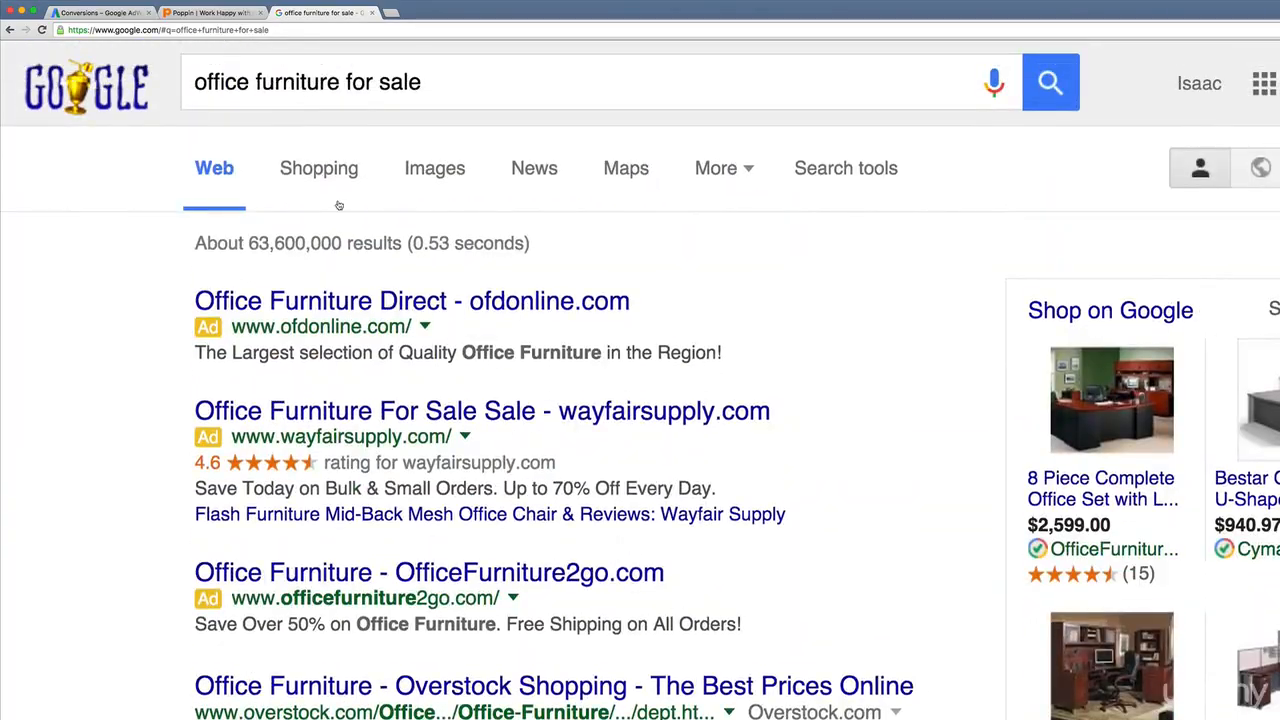
Step: Search for office chairs for sale near me and examine the ads for one that shows a phone number
double_click(300, 80)
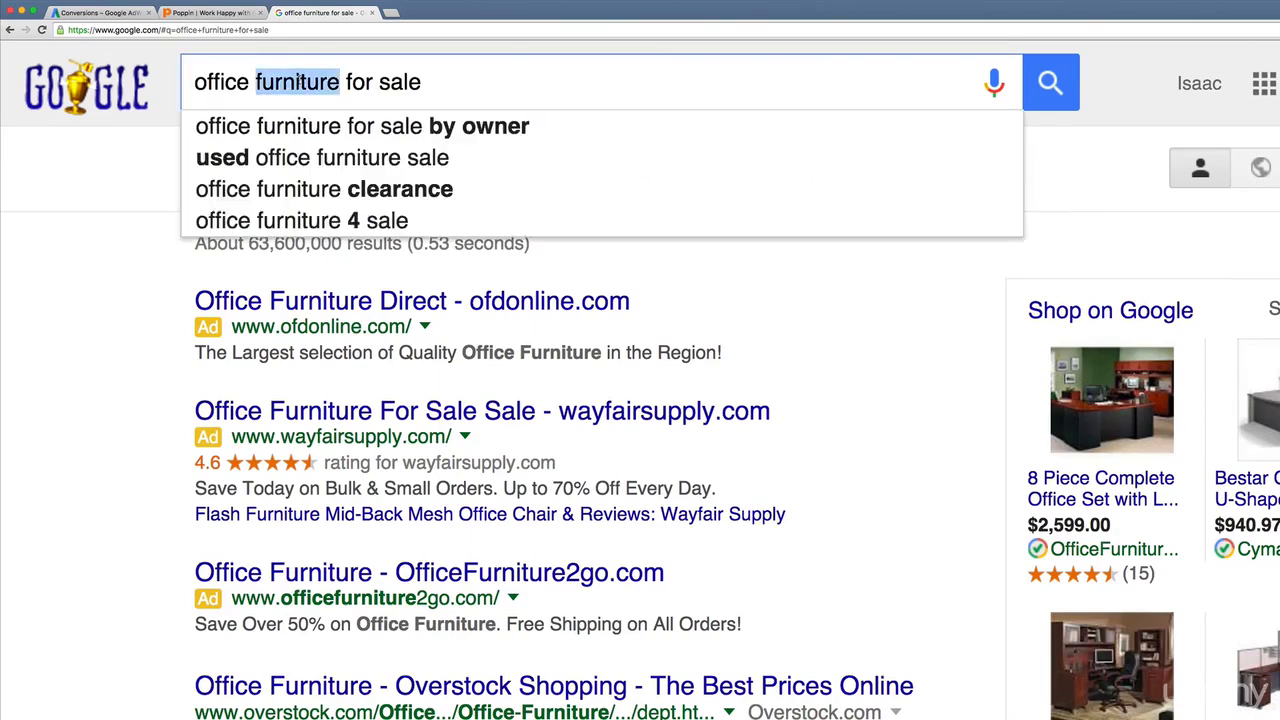
text(chairs)
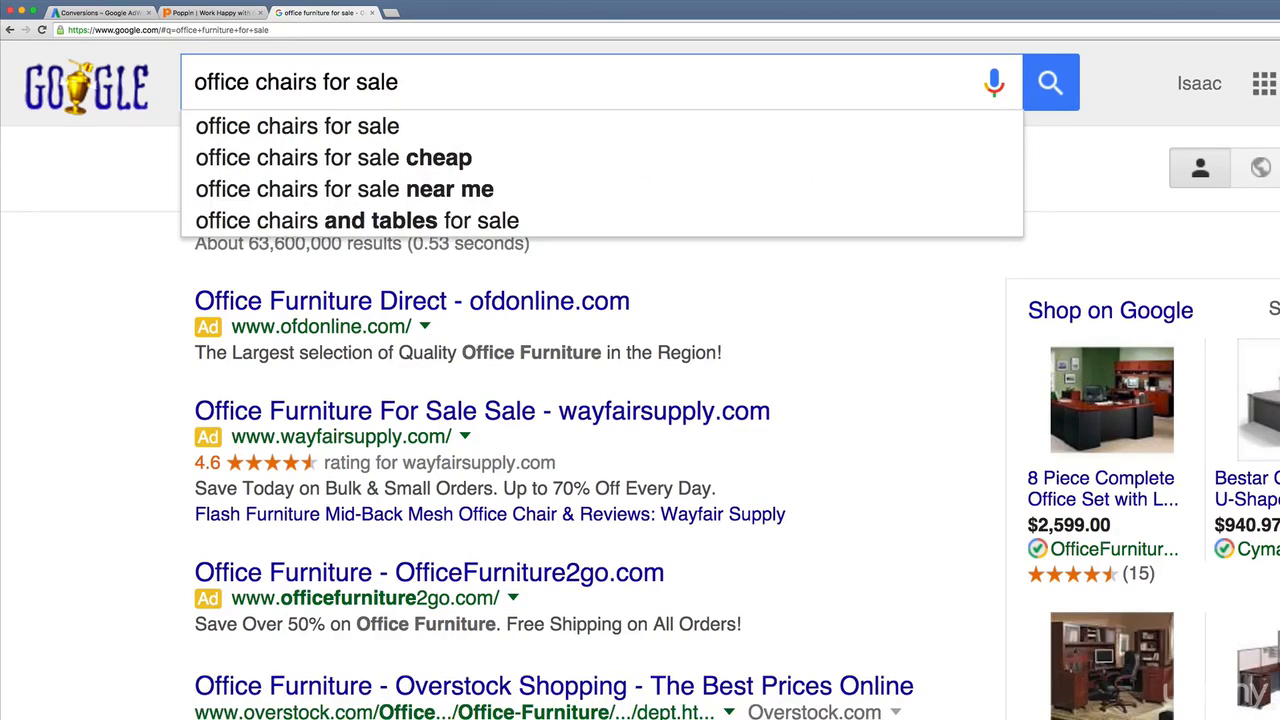
click(300, 189)
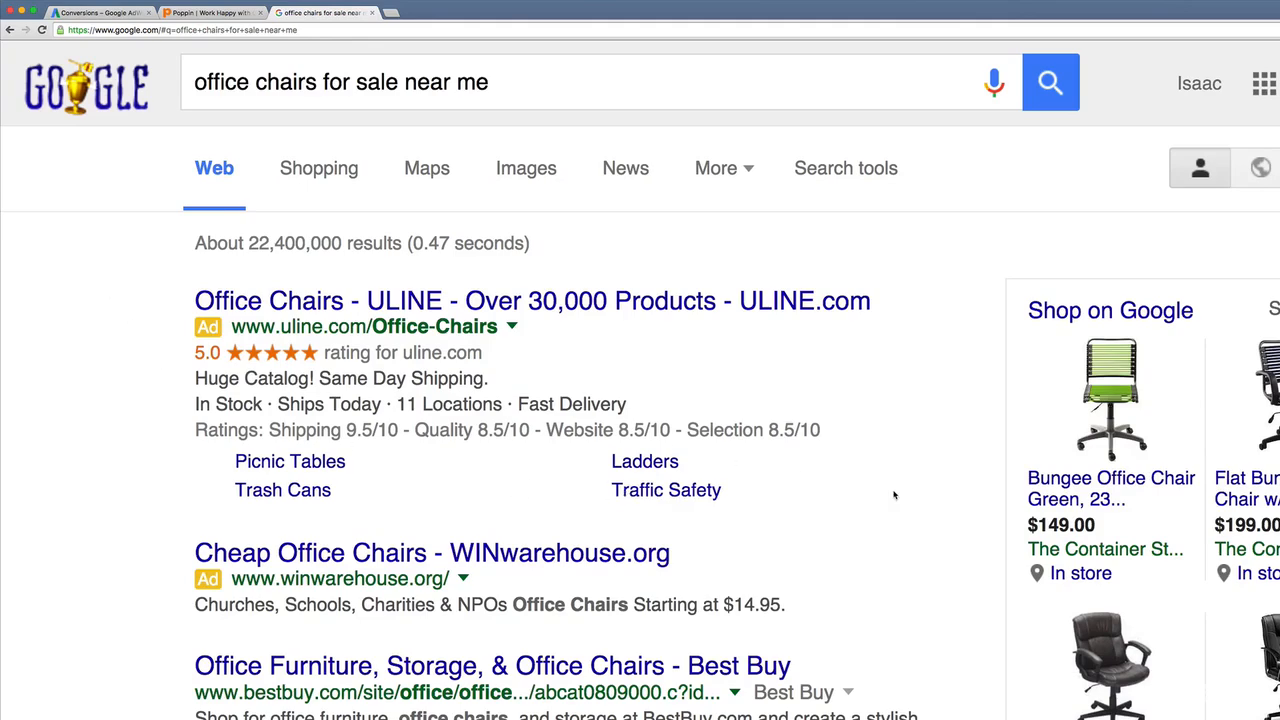
scroll(894, 494, down, 3)
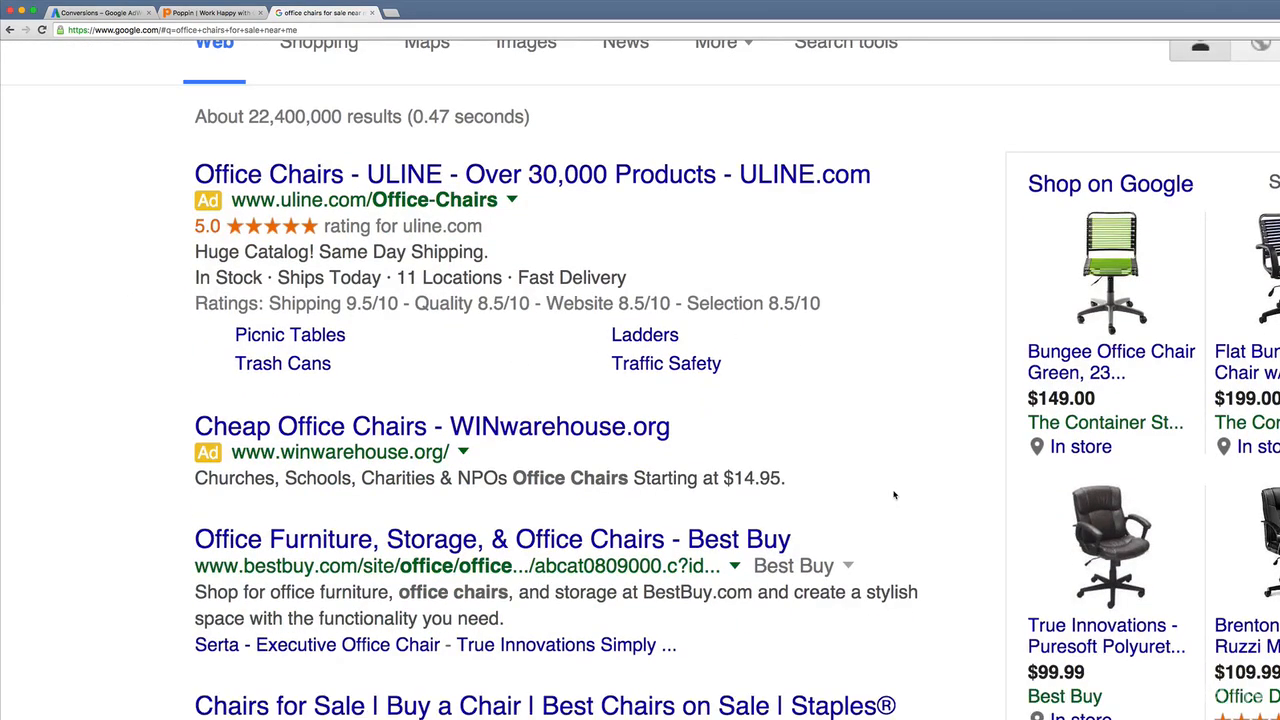
scroll(894, 494, down, 10)
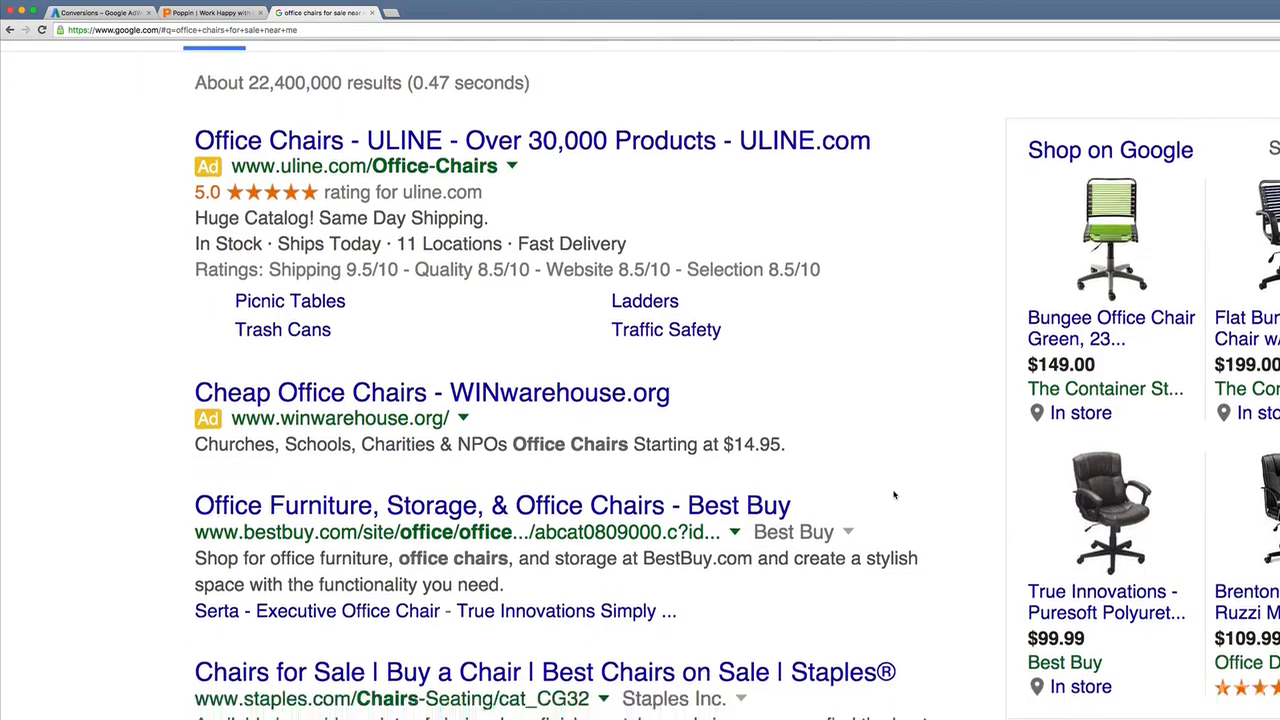
scroll(894, 494, down, 12)
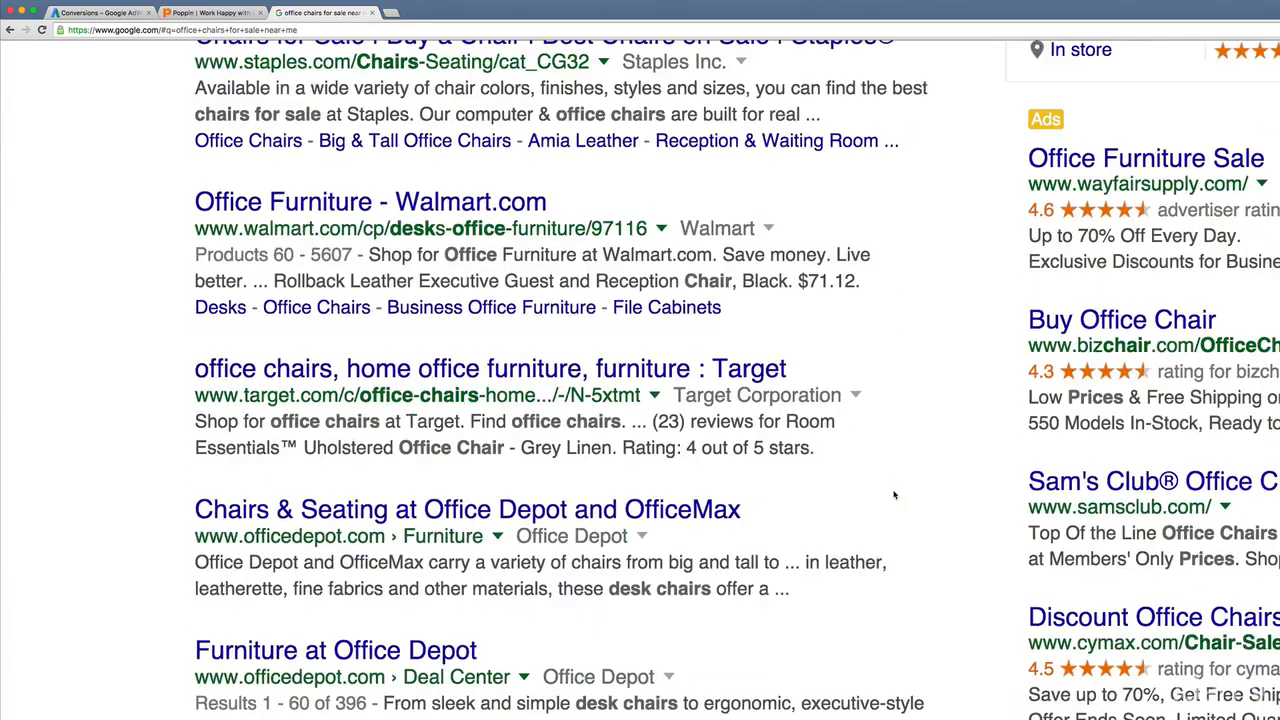
scroll(894, 494, down, 10)
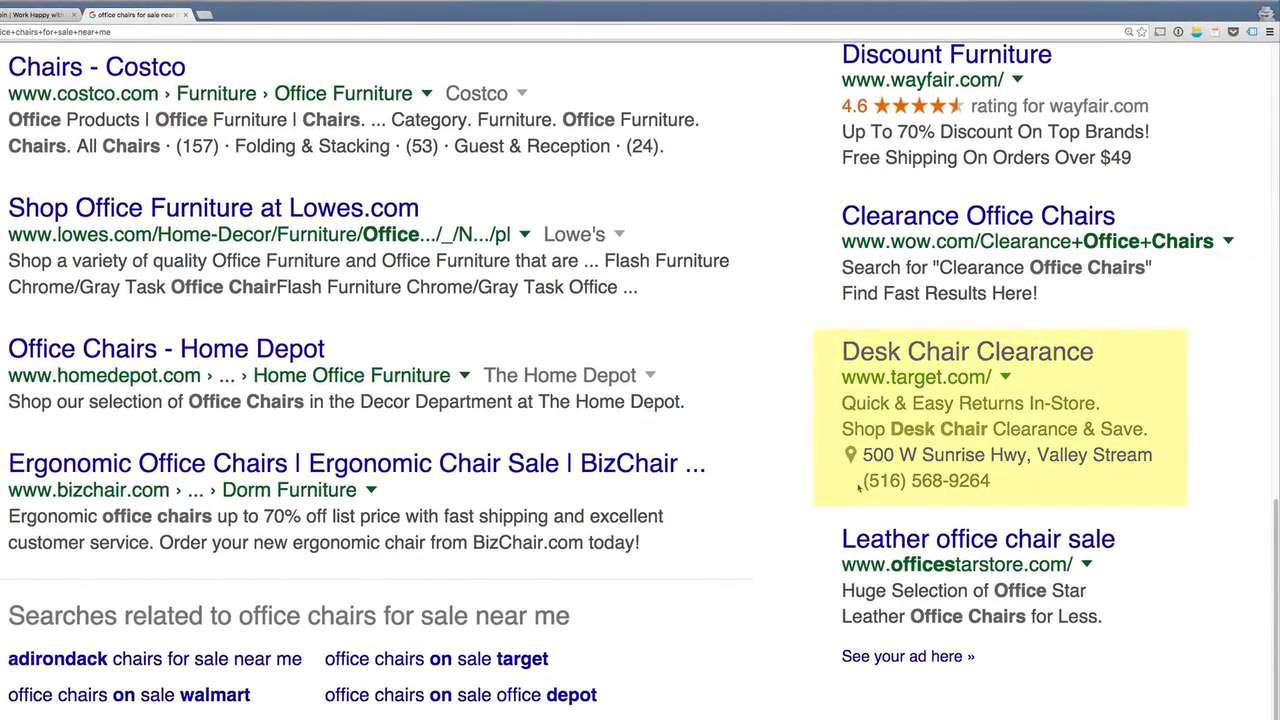
Step: Check the address and phone number in the Target desk chair ad, and display all campaigns' call extensions in AdWords
drag(862, 452, 862, 484)
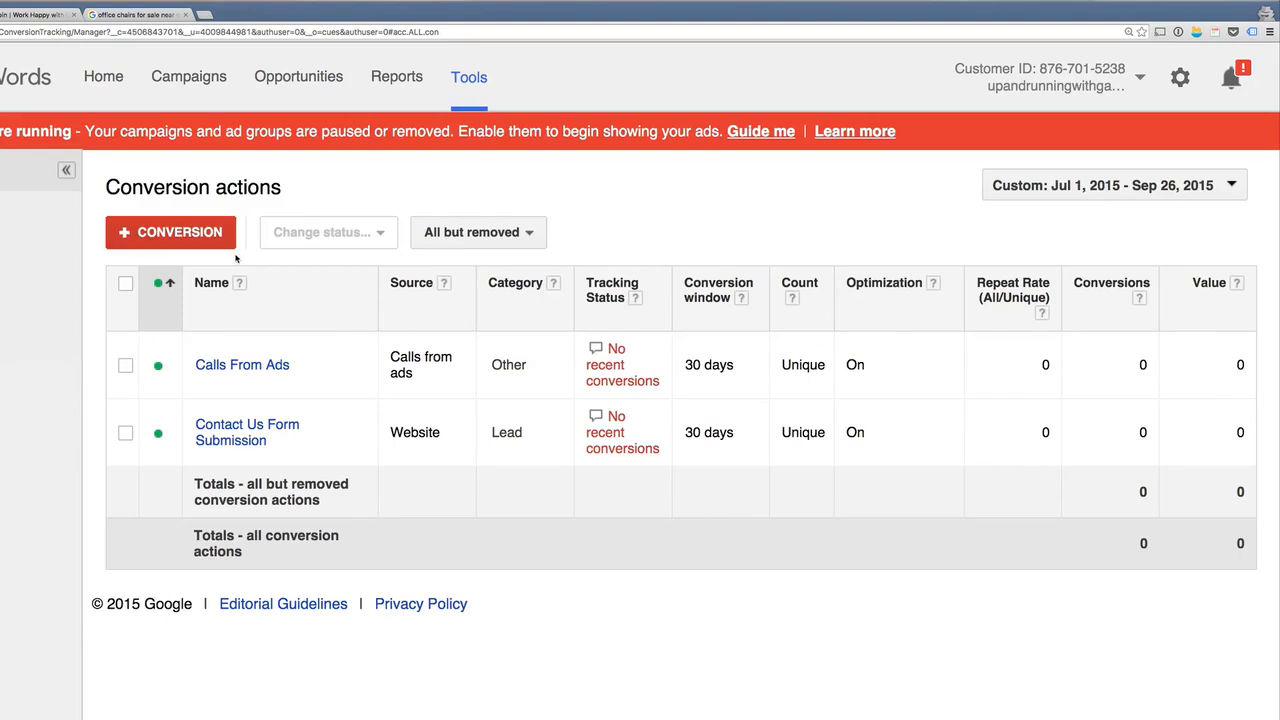
click(190, 80)
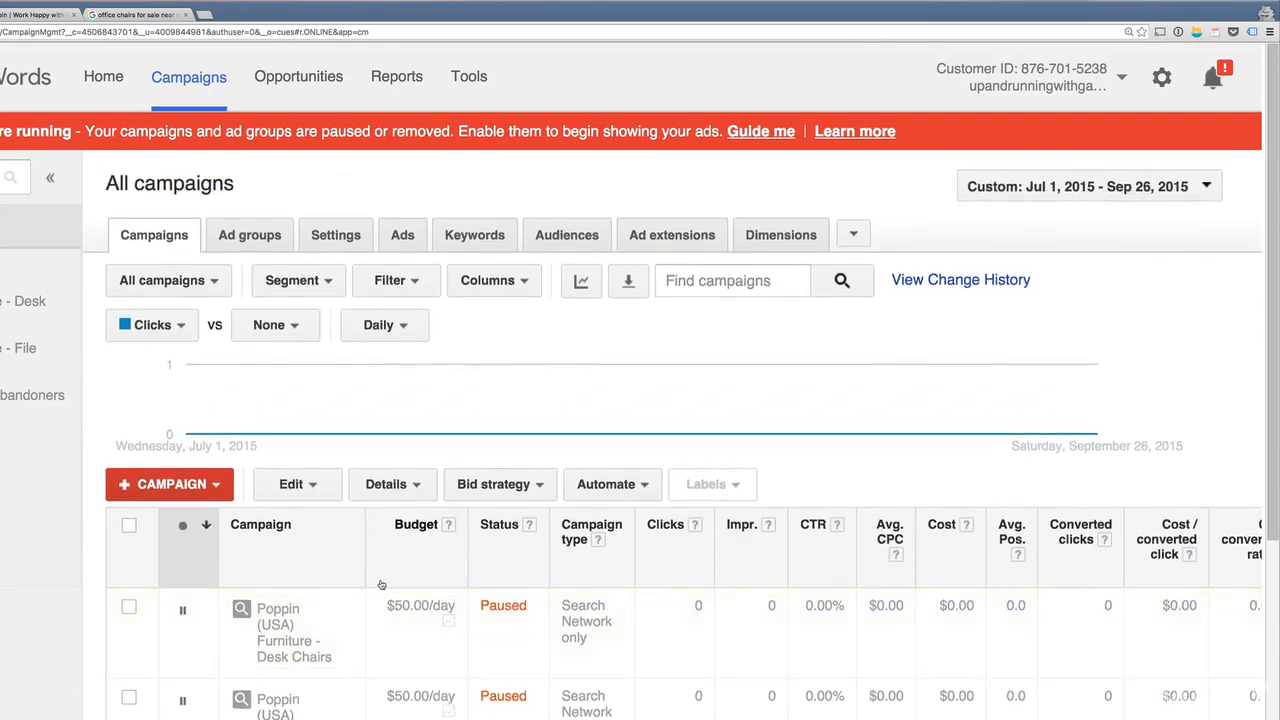
click(684, 240)
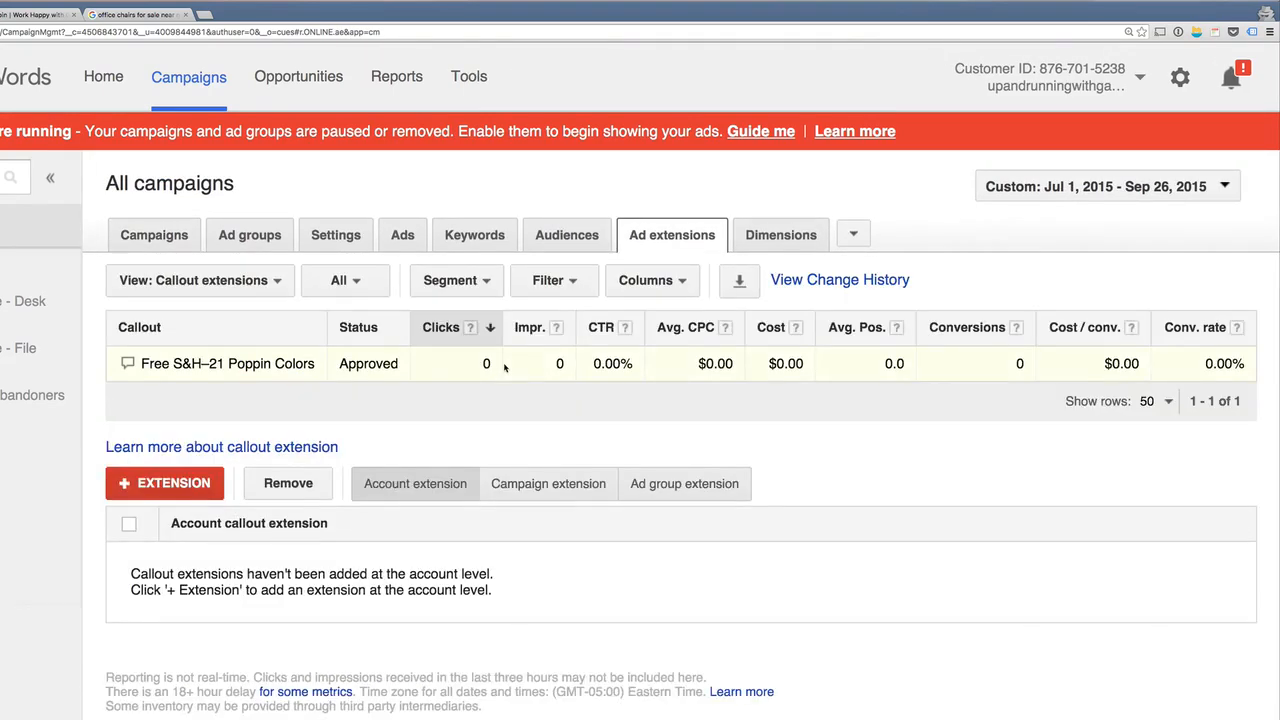
click(249, 285)
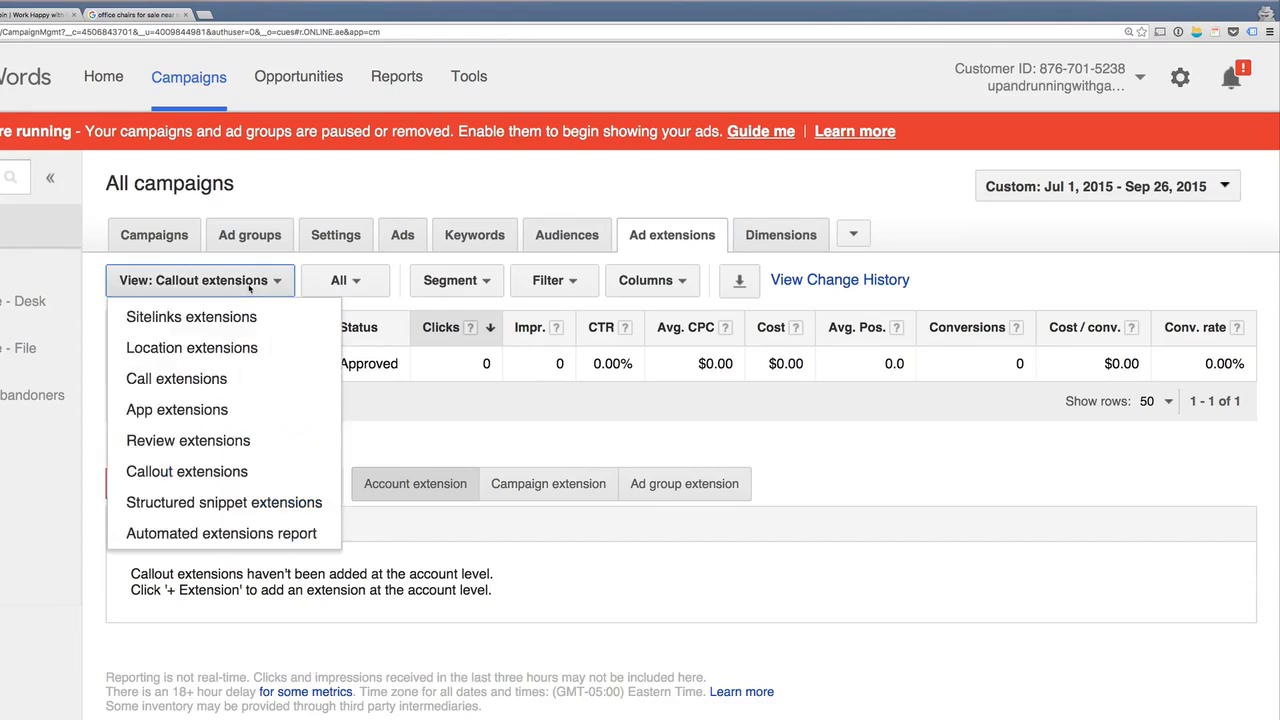
click(261, 380)
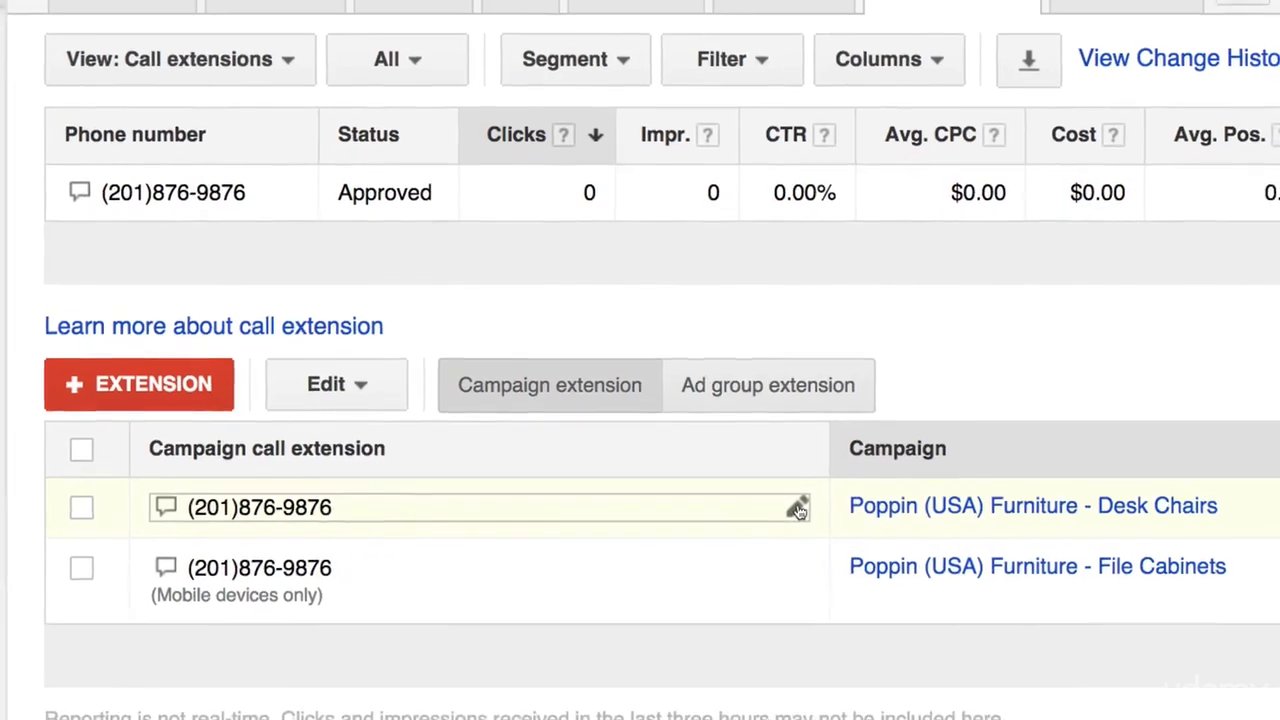
Step: Set the Desk Chairs campaign's call extension to show a Google forwarding phone number with call reporting, and save the extension
click(804, 514)
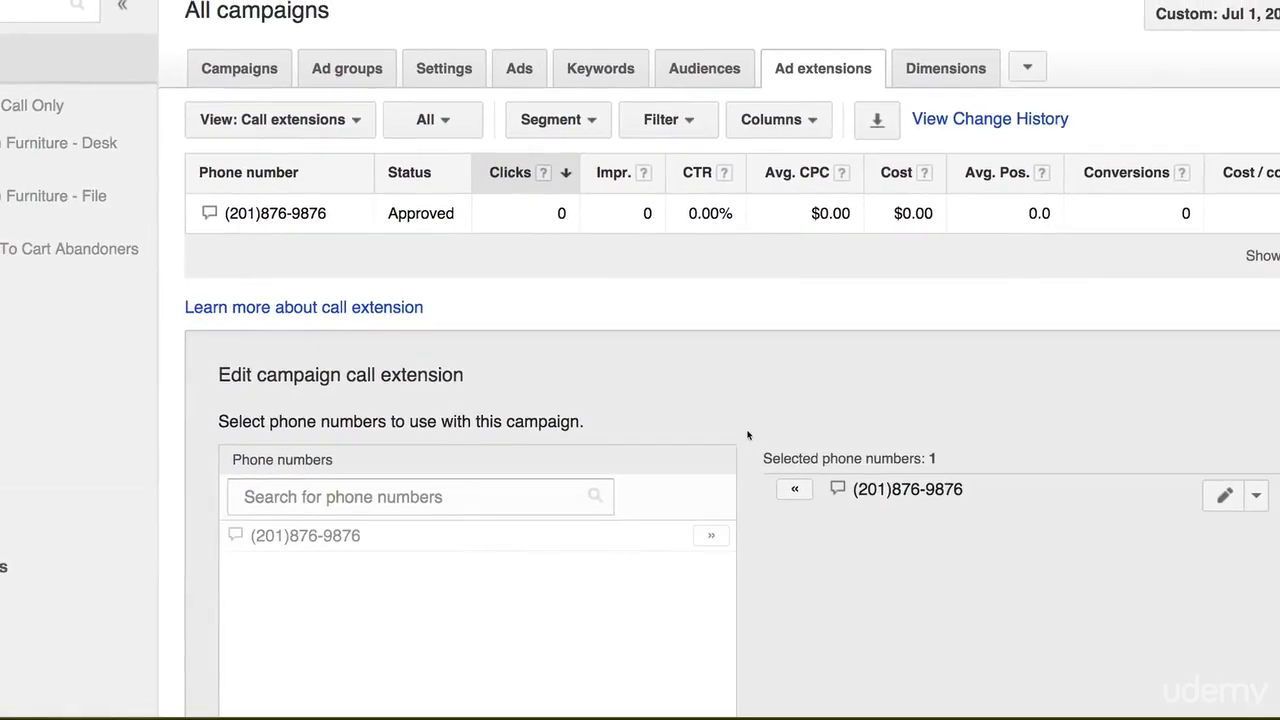
scroll(946, 452, down, 4)
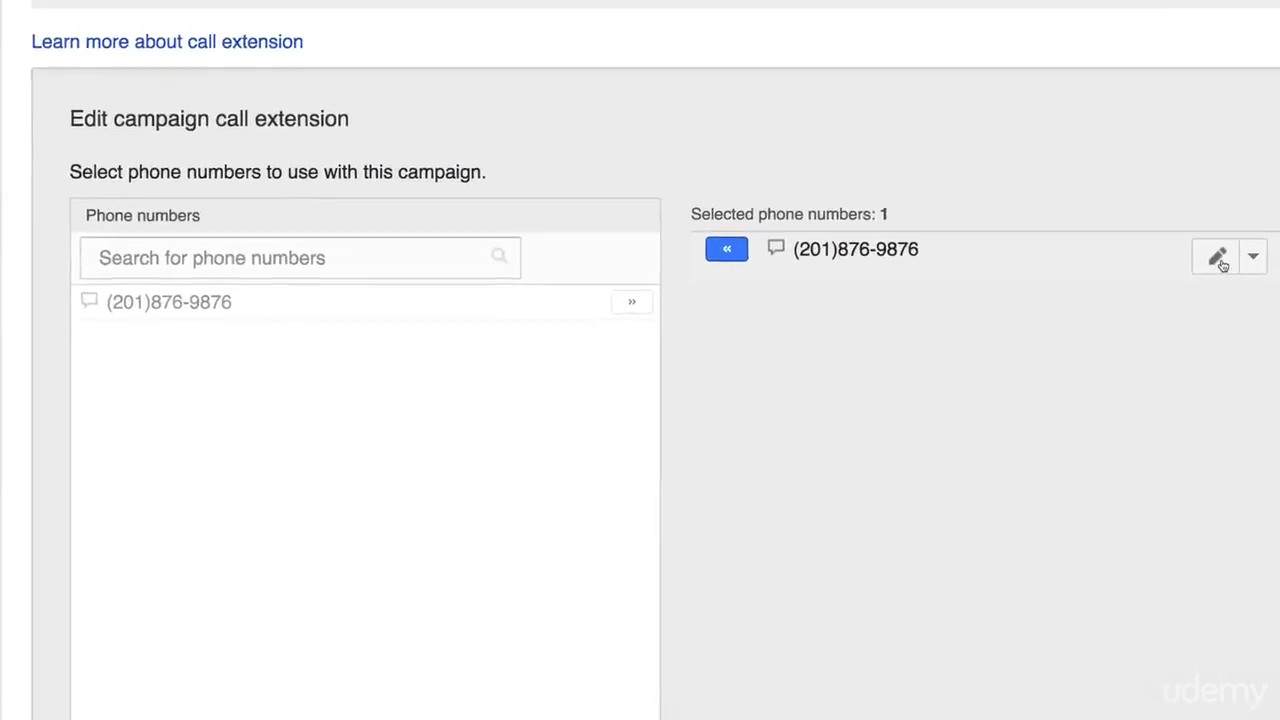
click(1218, 258)
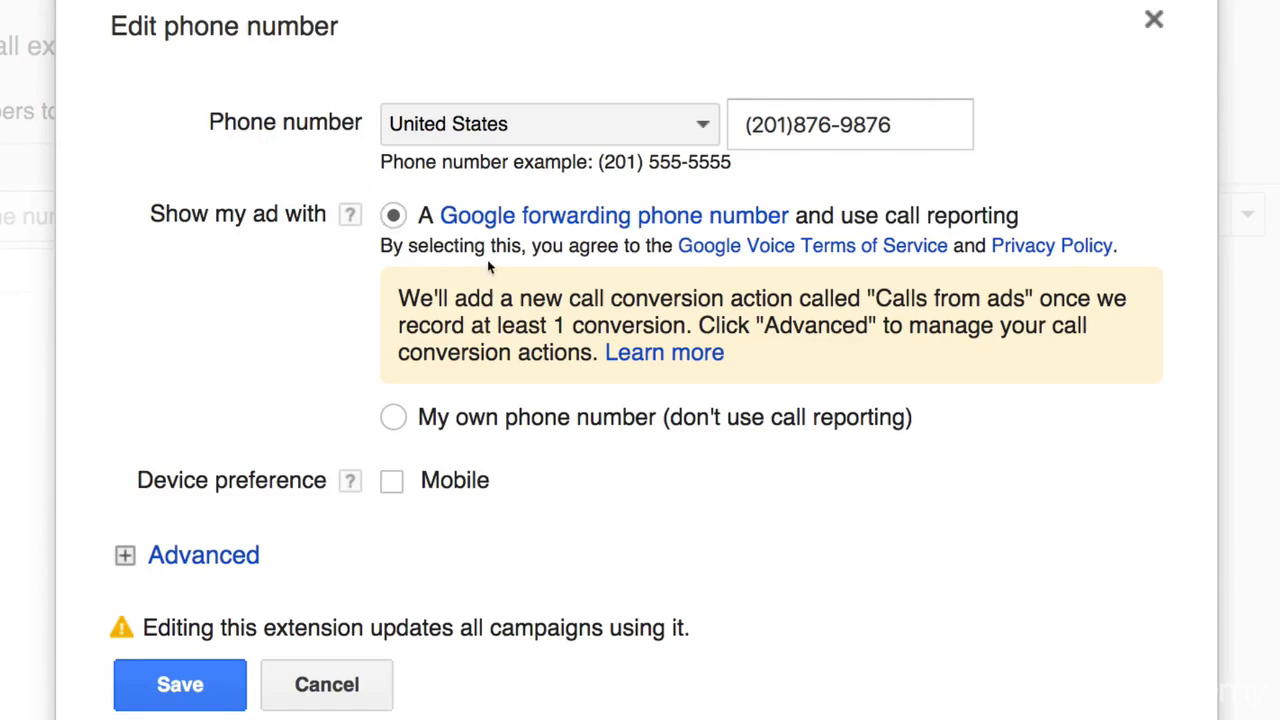
click(394, 418)
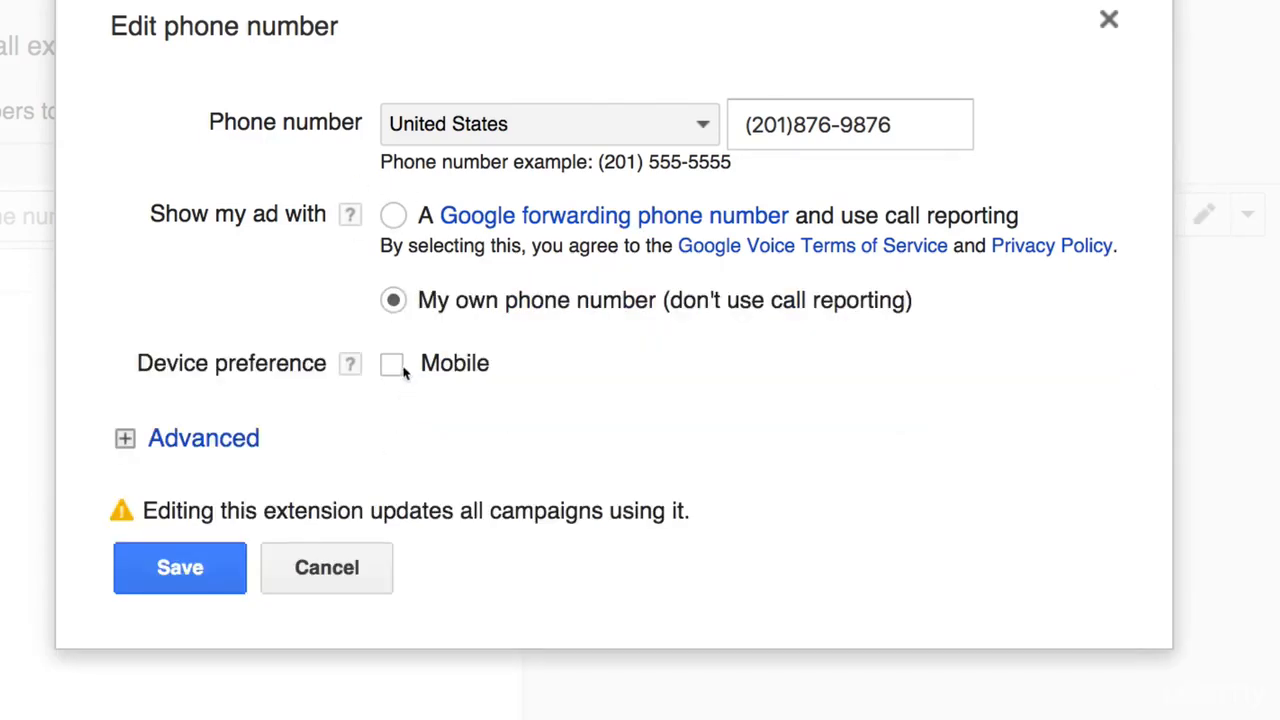
click(392, 222)
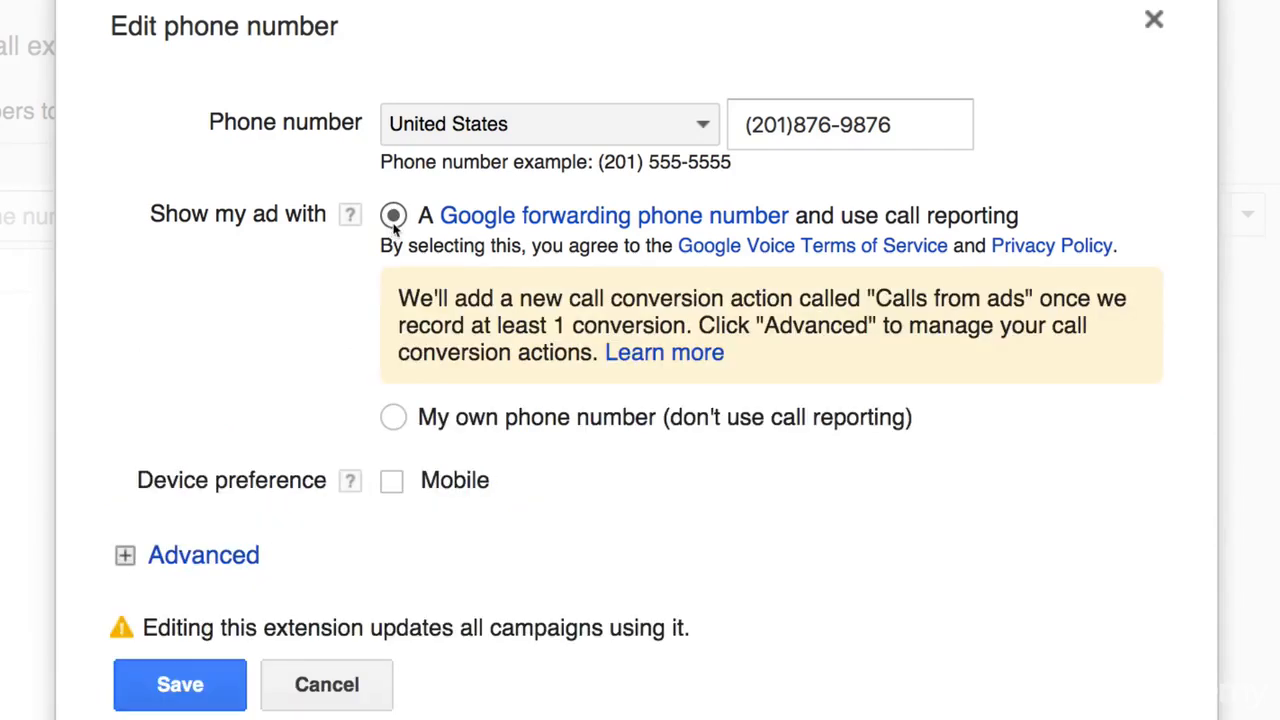
click(215, 684)
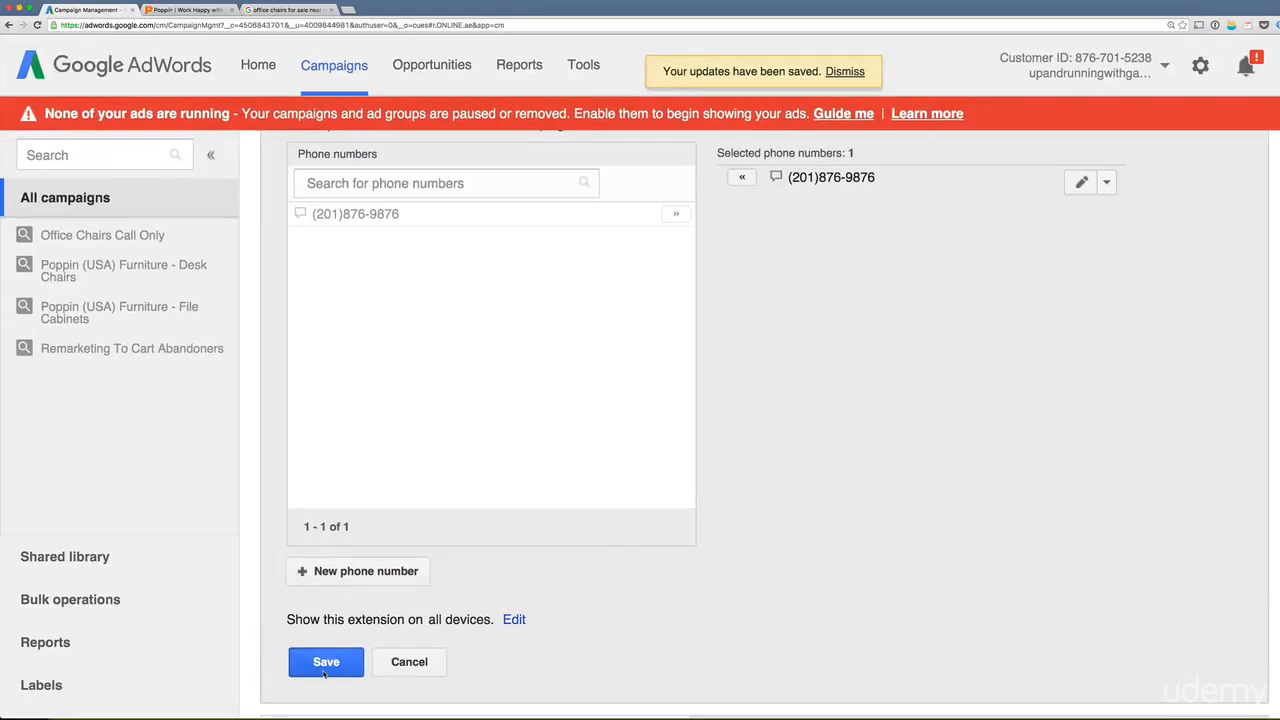
click(323, 660)
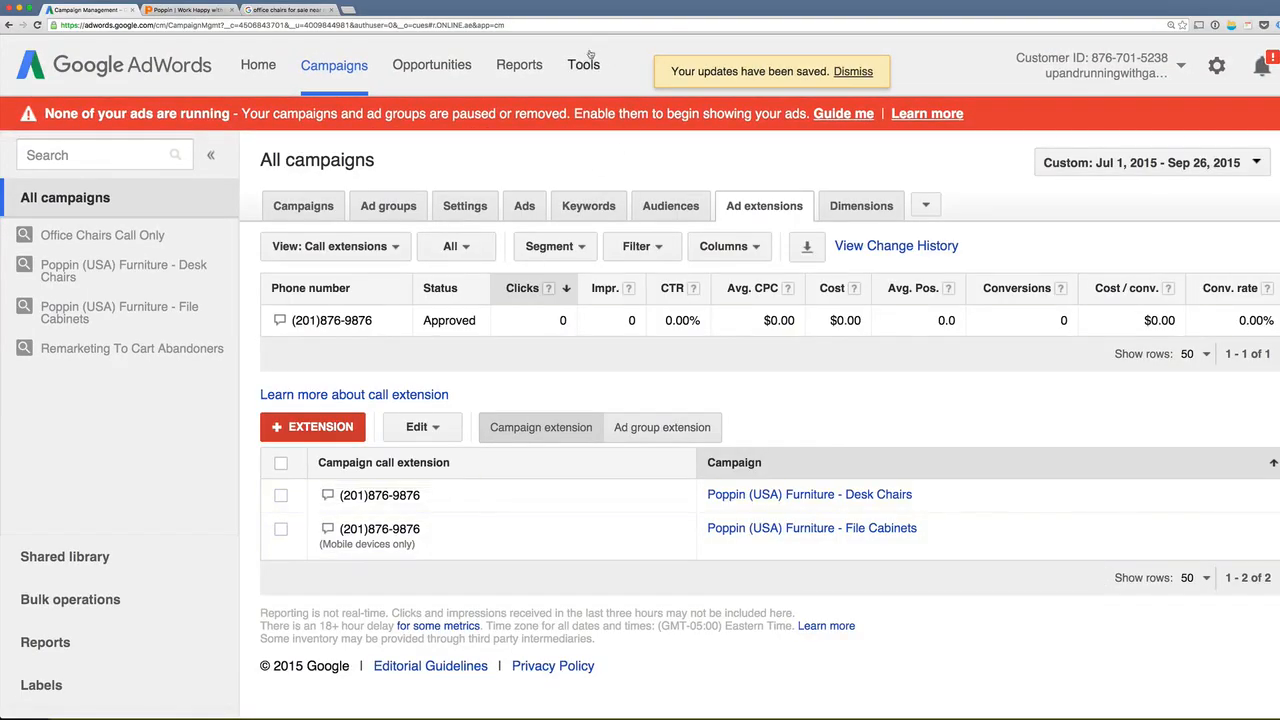
Step: Open the conversion actions list and check the conversions recorded for Calls From Ads
click(577, 67)
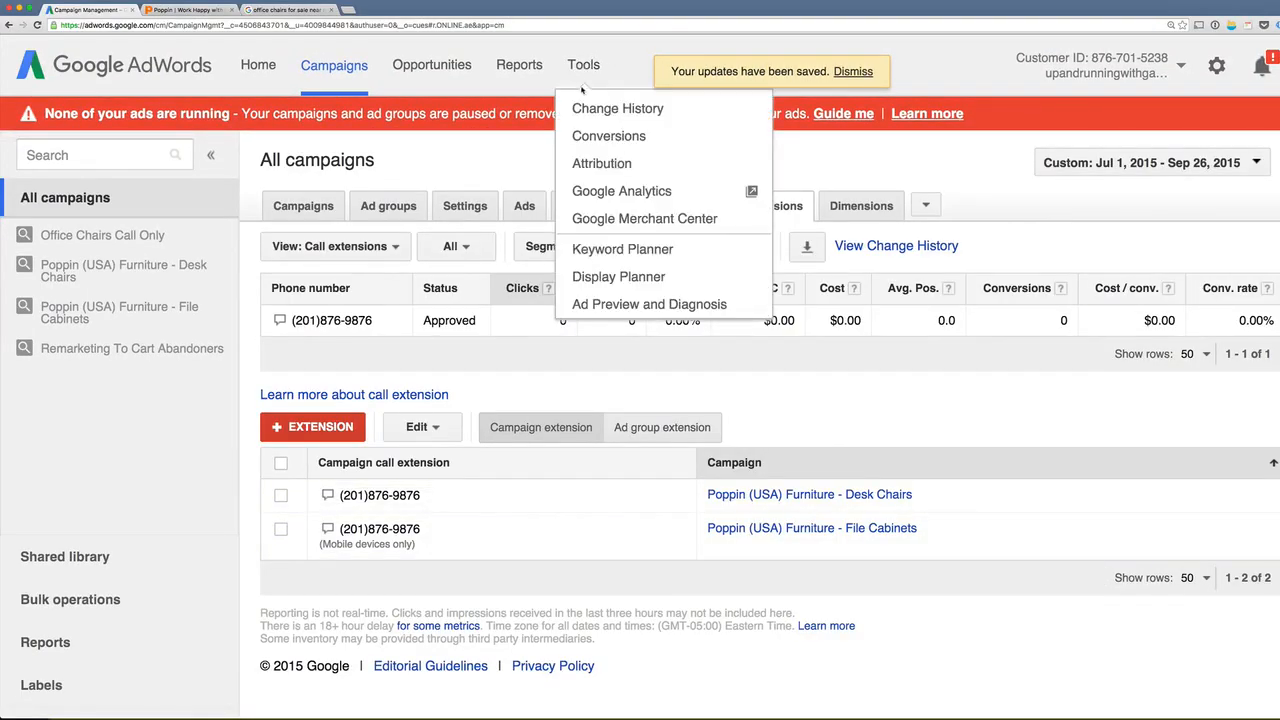
click(597, 133)
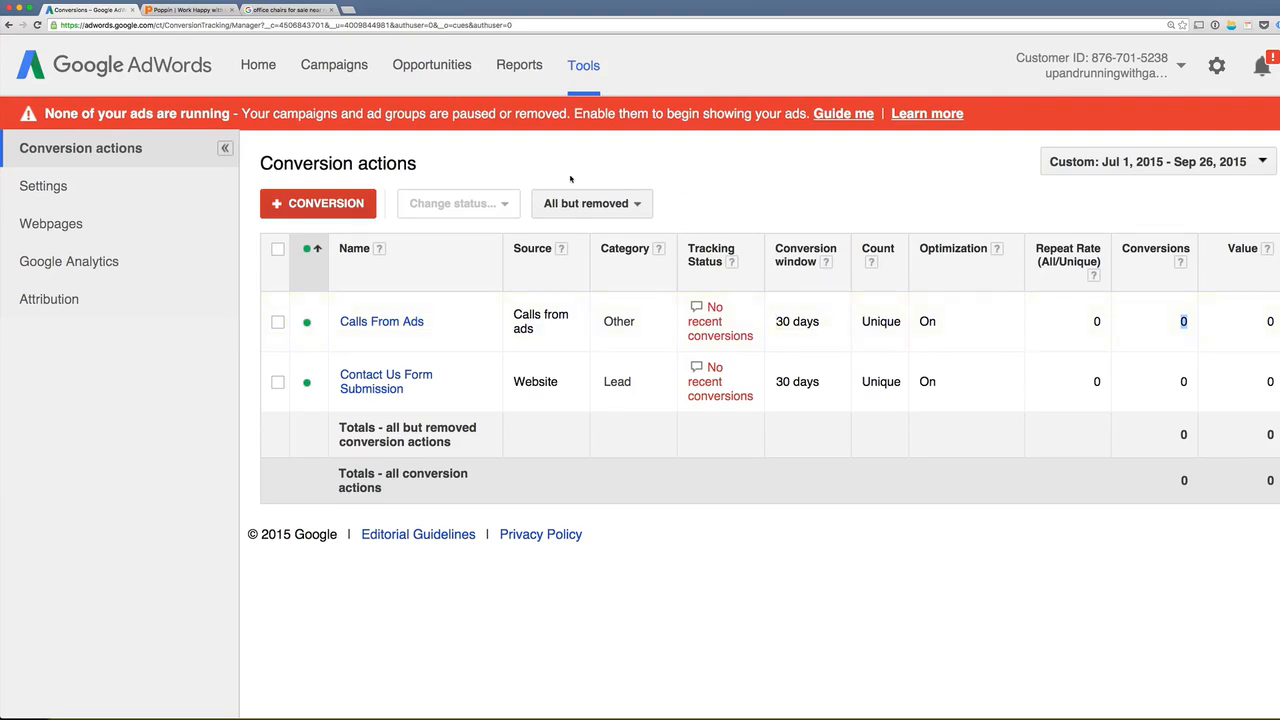
Step: Return to the list of all campaigns and look at the conversion options available for segmenting it
click(338, 66)
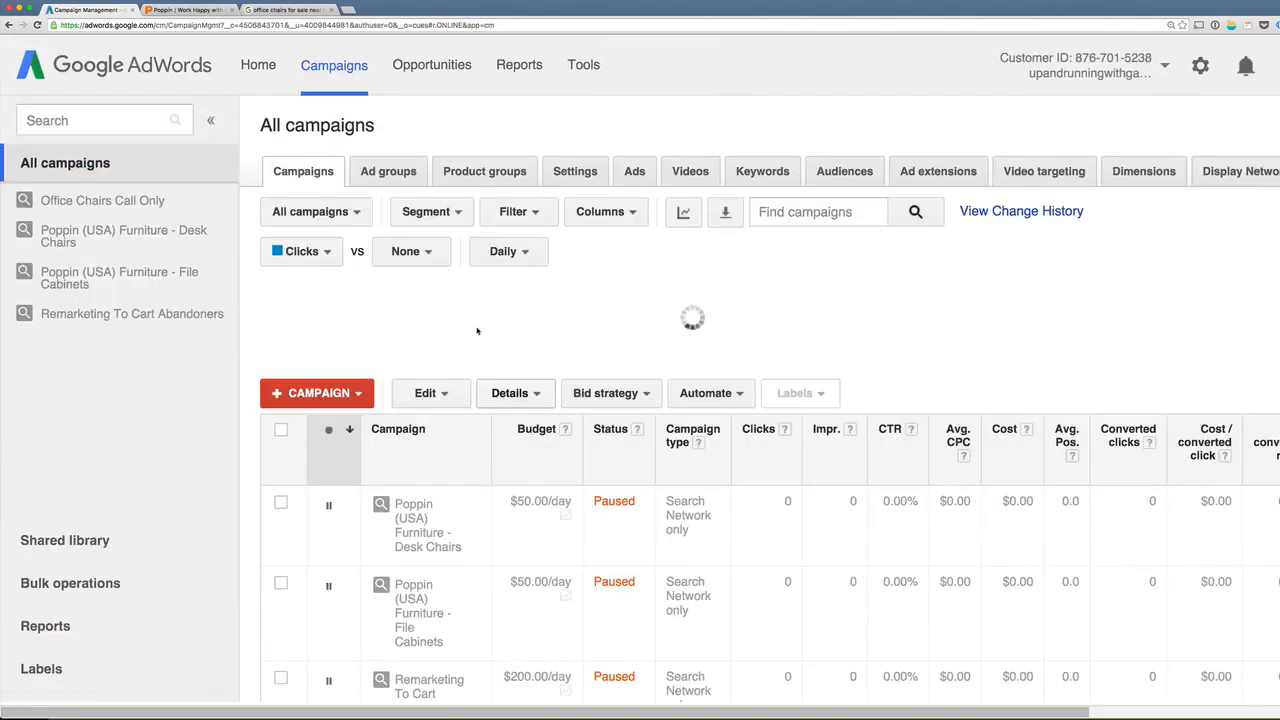
click(445, 174)
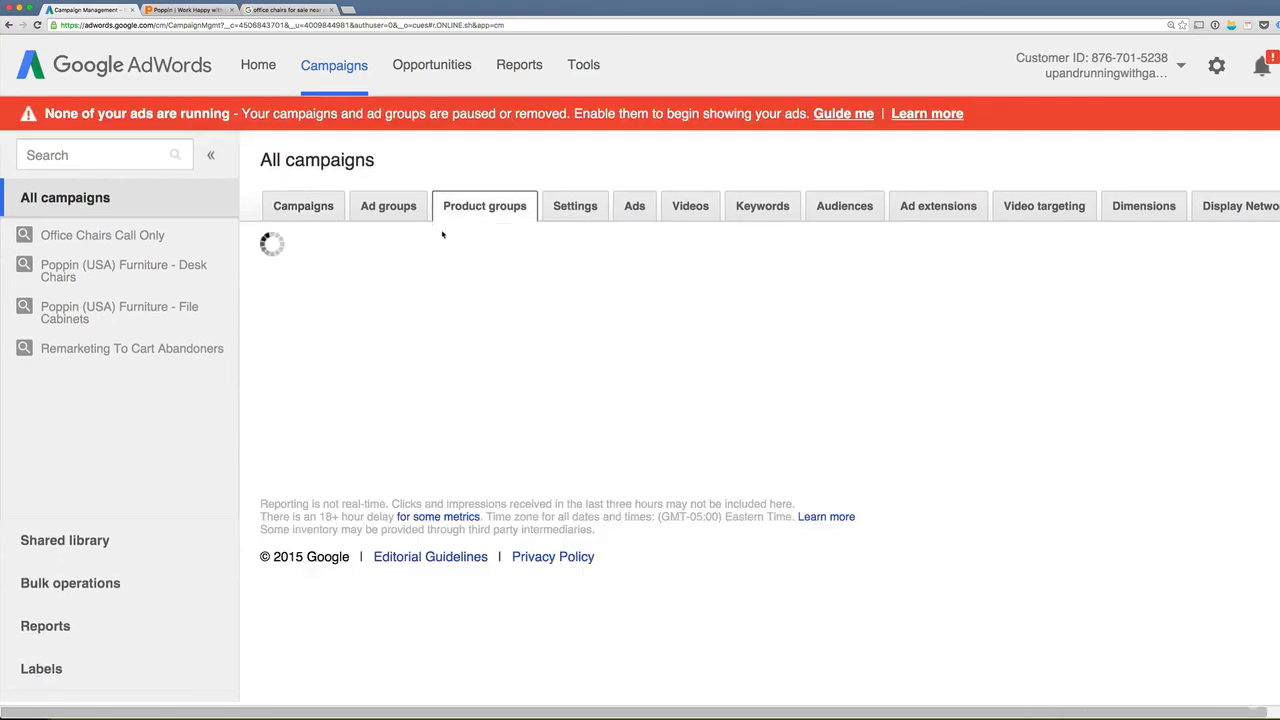
click(307, 212)
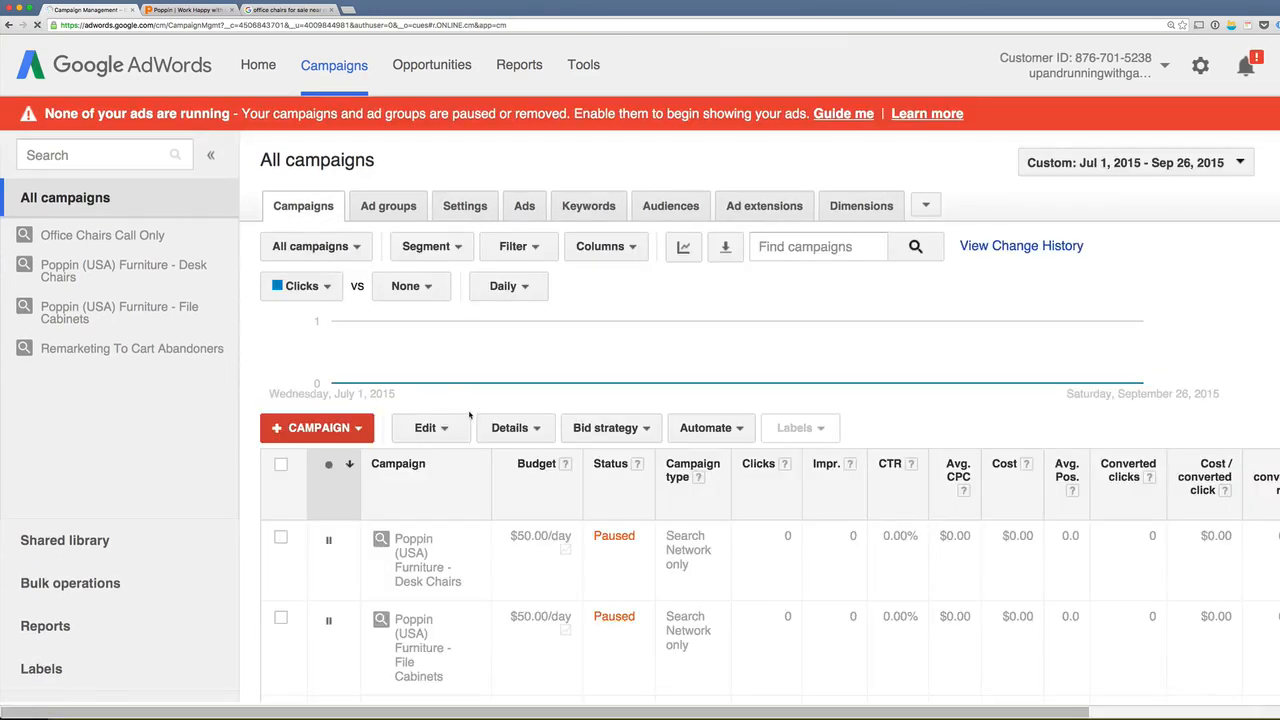
click(432, 247)
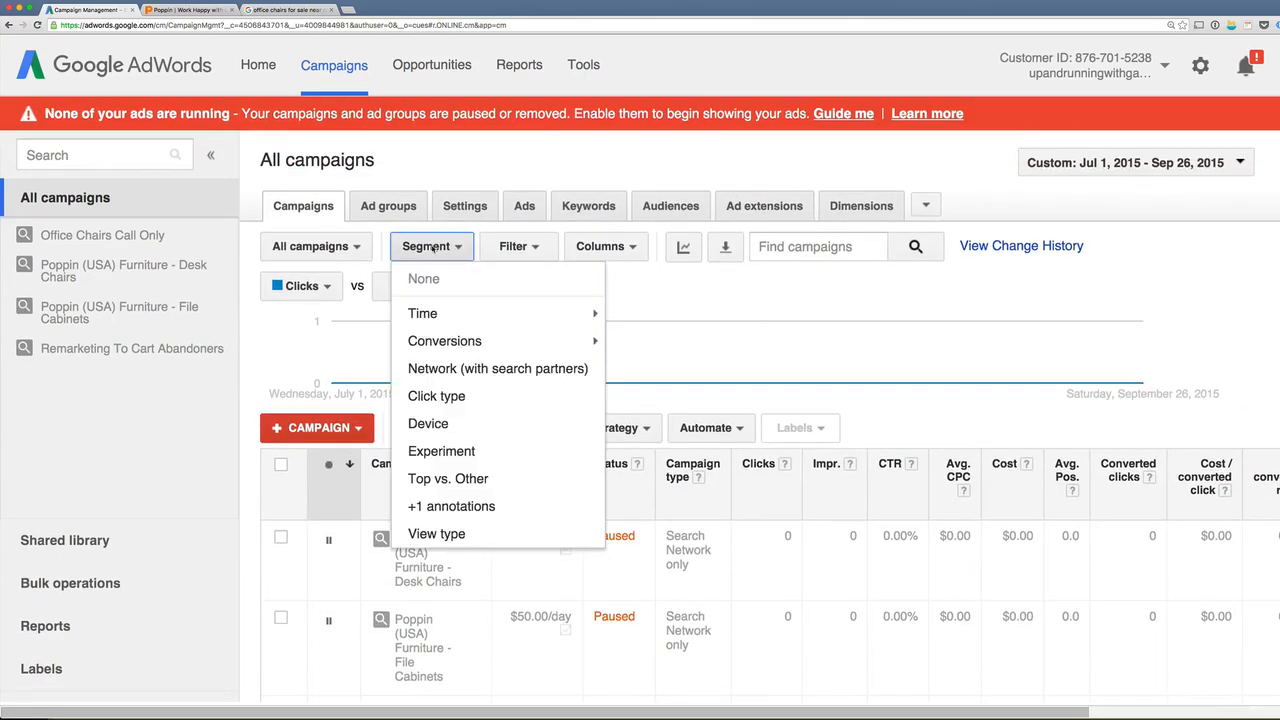
mouse_move(462, 338)
click(654, 342)
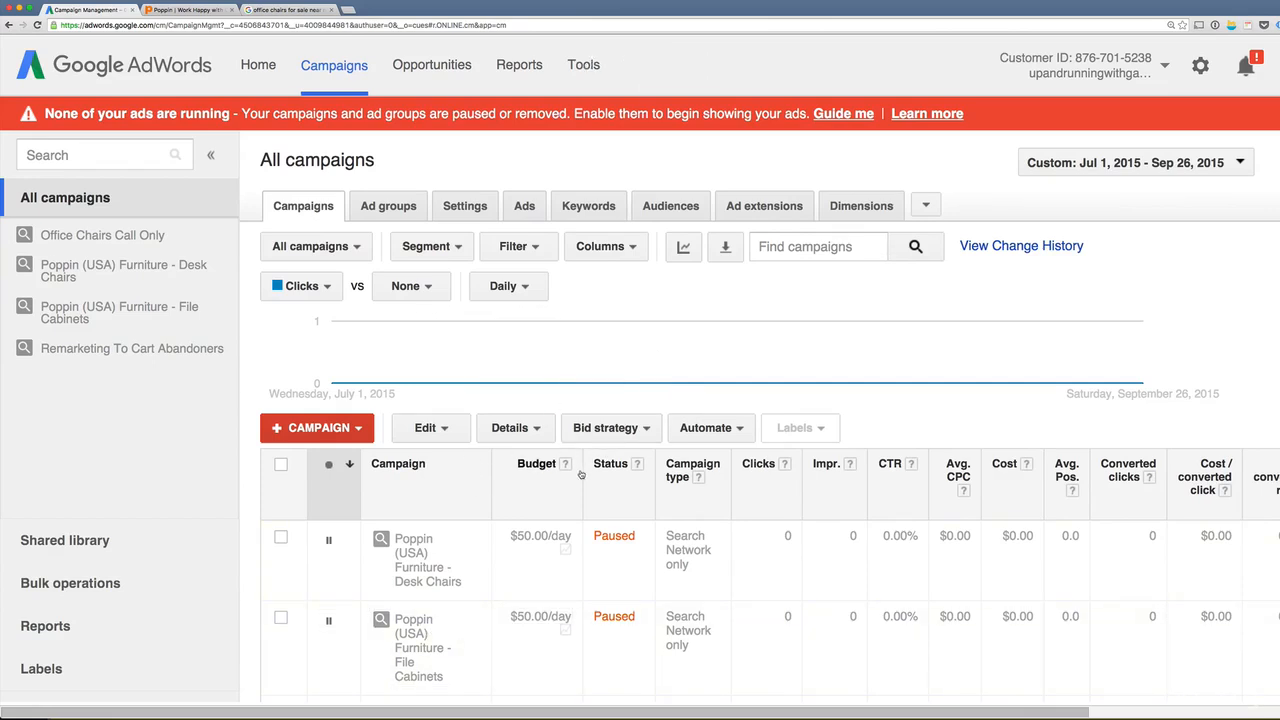
Step: Examine the converted clicks, conversion rate and conversion value columns for each campaign in the table
scroll(581, 474, down, 3)
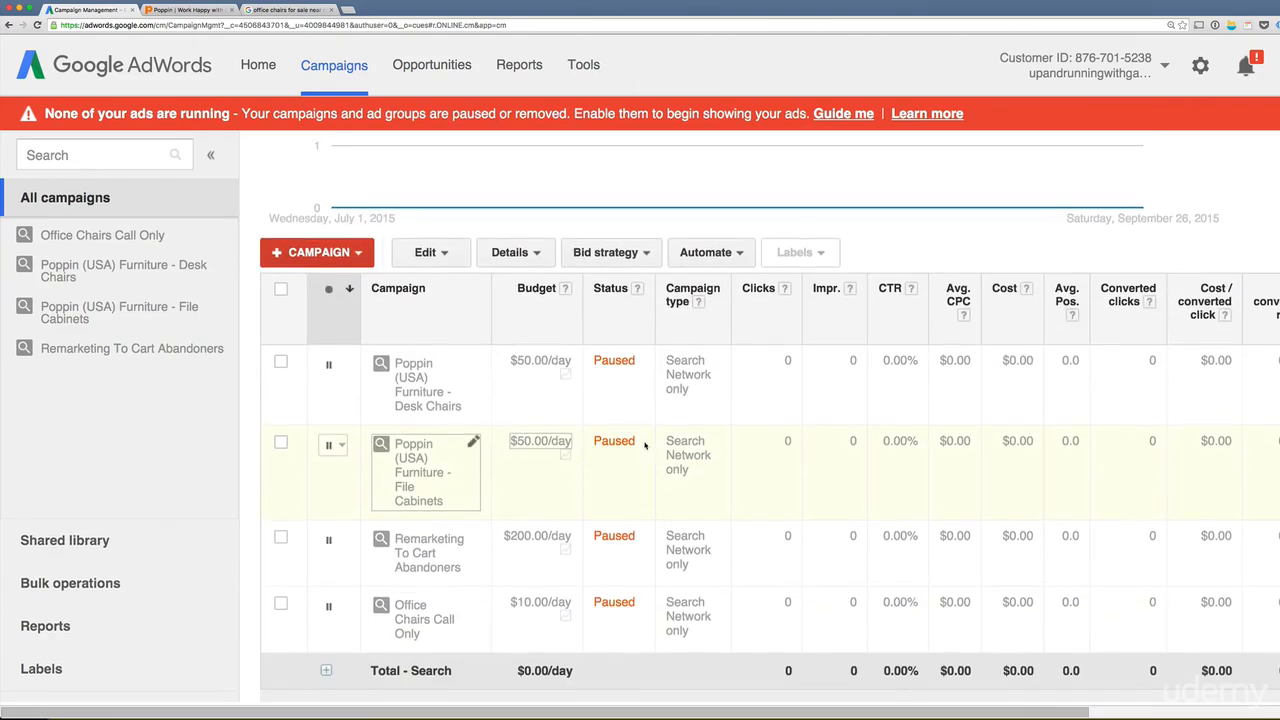
scroll(642, 441, right, 5)
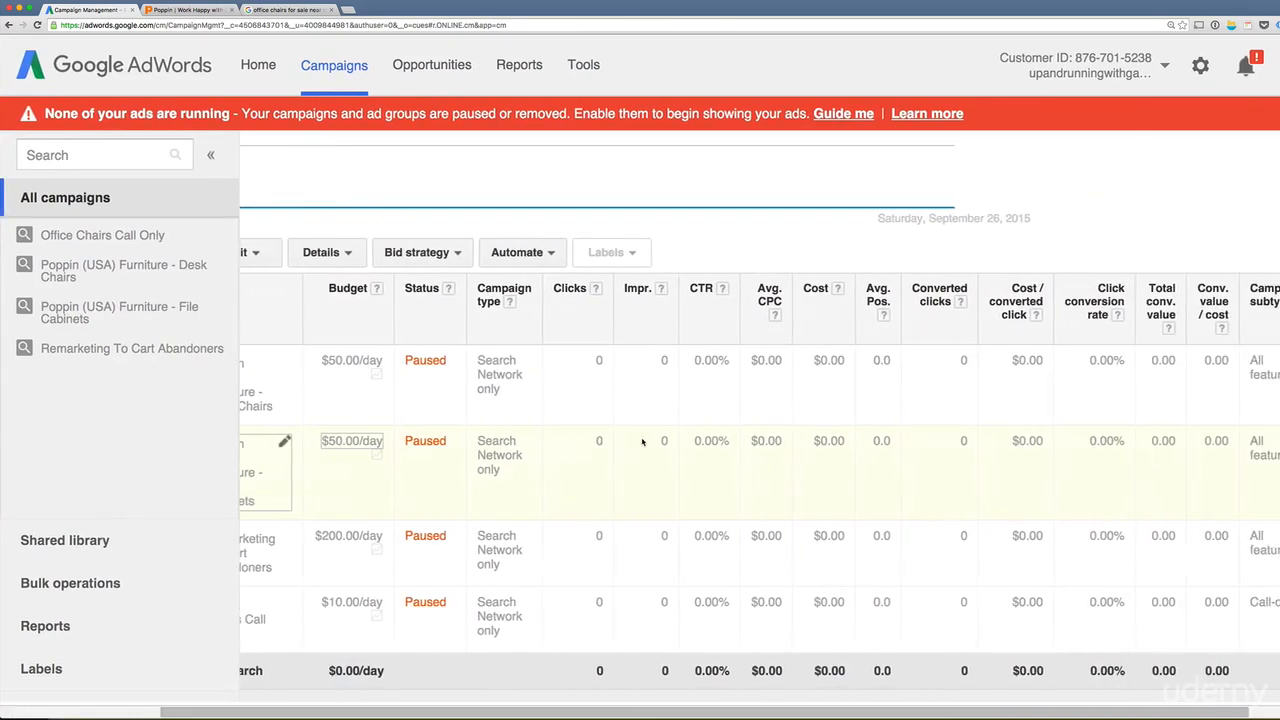
scroll(648, 420, left, 5)
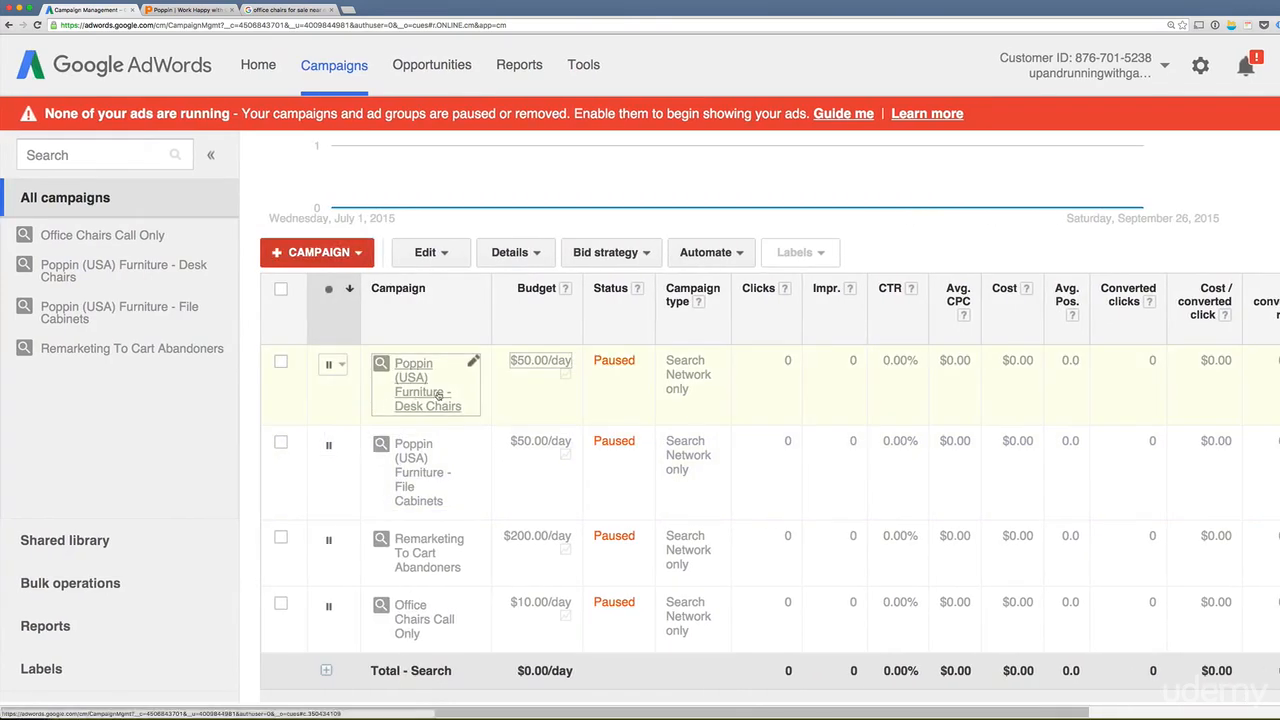